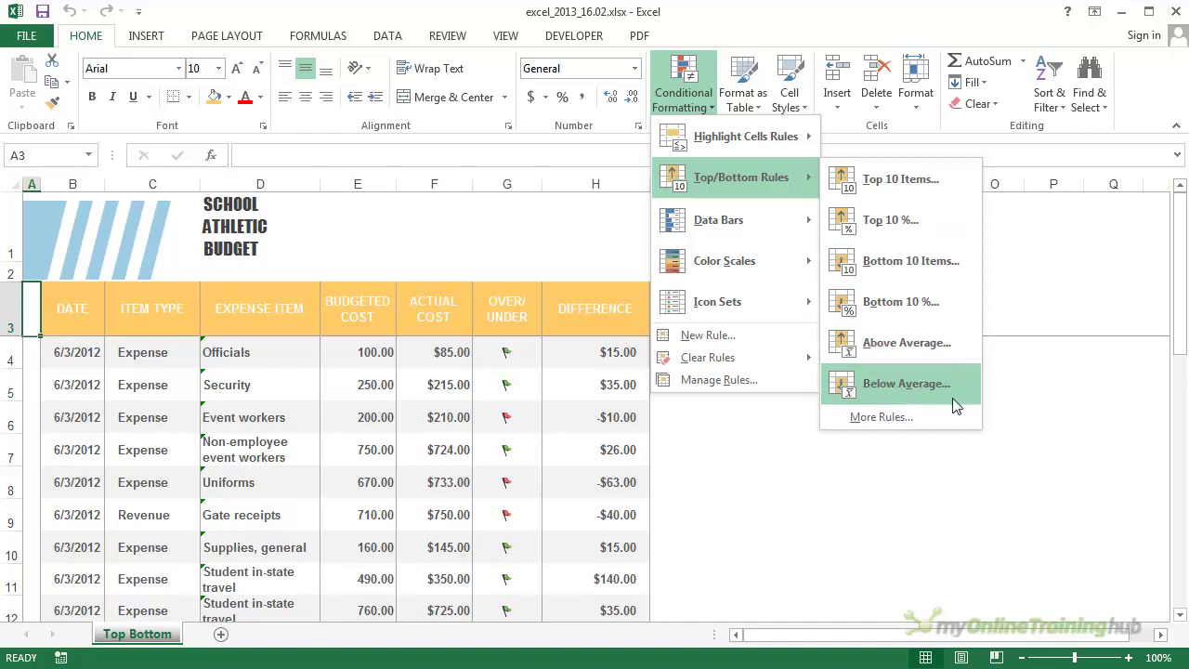
Apply a Top 10 Items conditional formatting rule with Light Red Fill with Dark Red Text to the budgeted and actual costs in E4:F31.
{"action": "key", "text": "Escape"}
{"action": "key", "text": "Escape"}
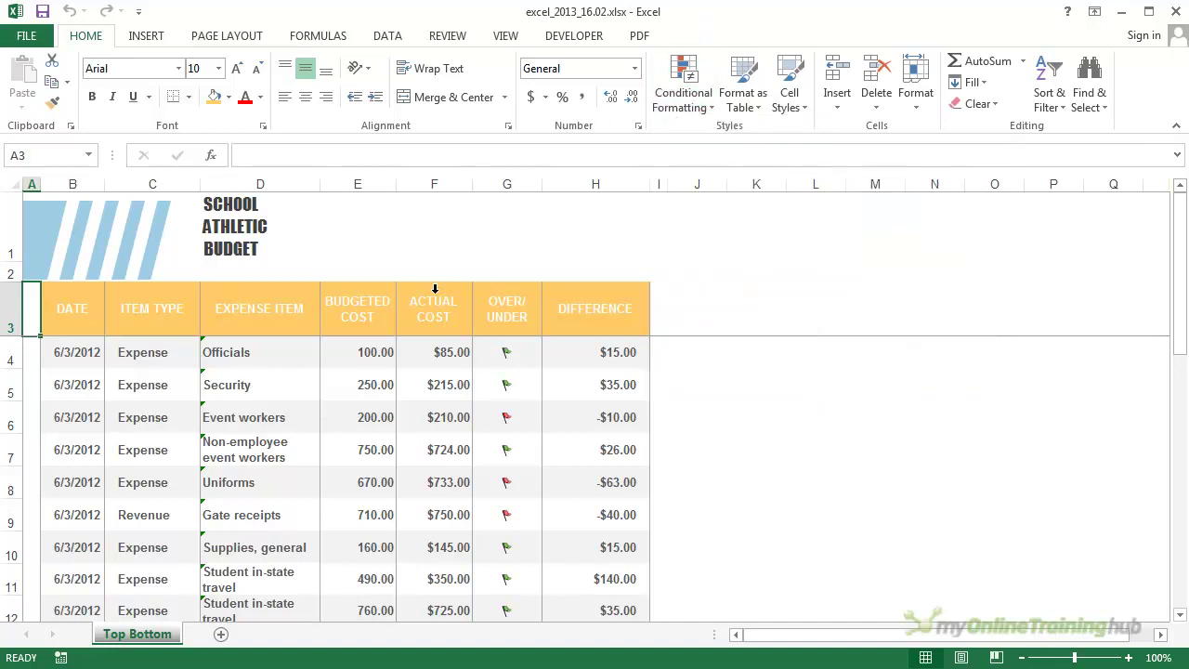
{"action": "left_click", "coordinate": [308, 439]}
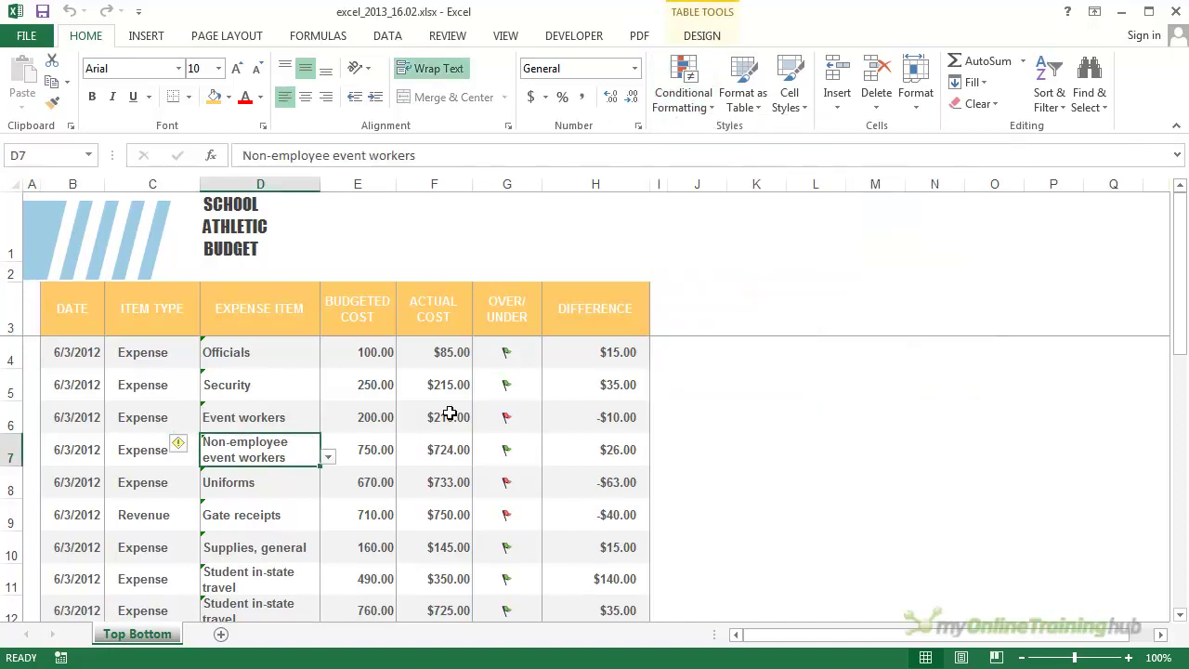
{"action": "left_click_drag", "start_coordinate": [369, 353], "coordinate": [419, 546]}
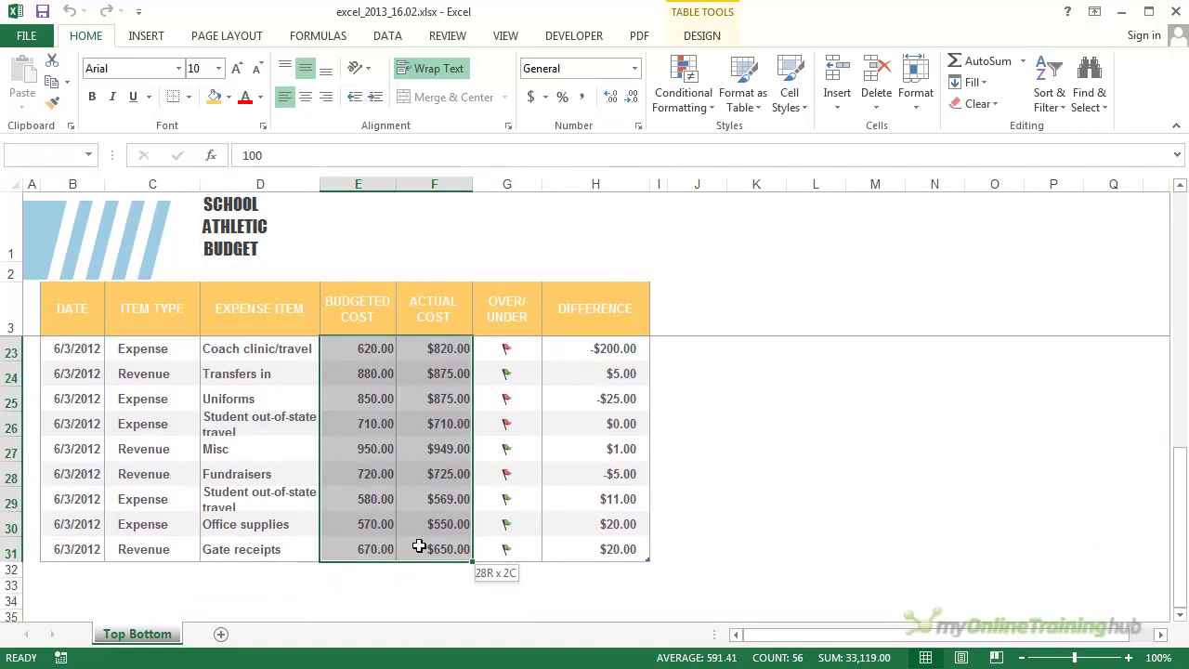
{"action": "left_click_drag", "start_coordinate": [419, 547], "coordinate": [420, 548]}
{"action": "left_click", "coordinate": [711, 108]}
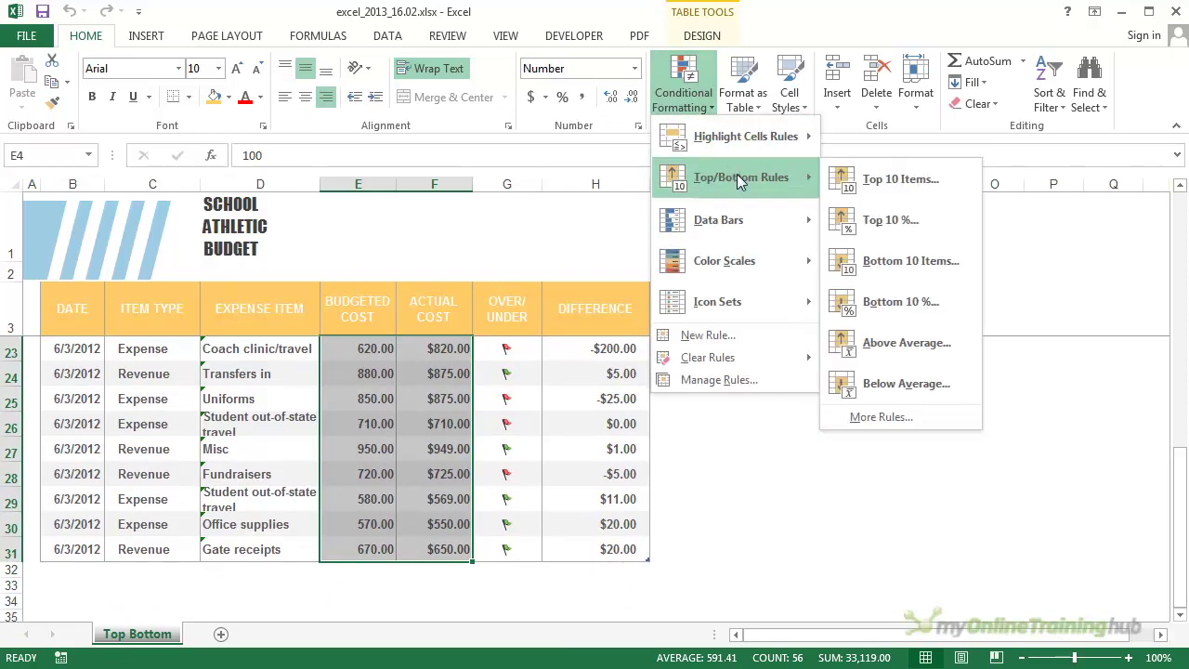
{"action": "left_click", "coordinate": [887, 180]}
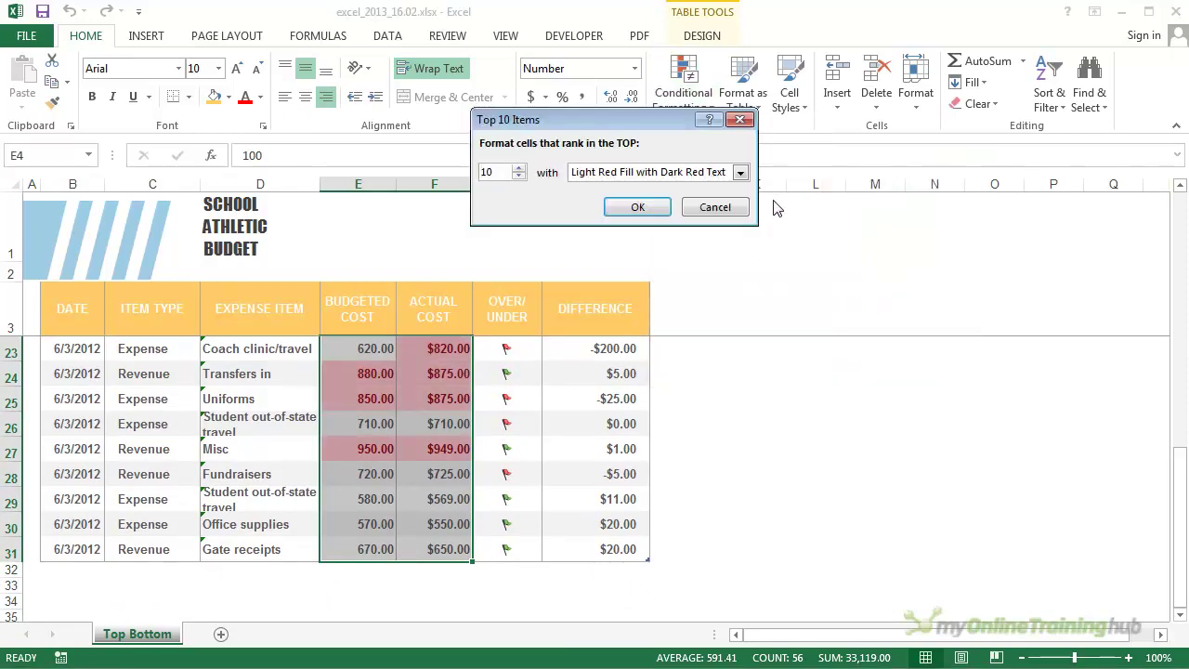
{"action": "left_click", "coordinate": [740, 173]}
{"action": "left_click", "coordinate": [741, 174]}
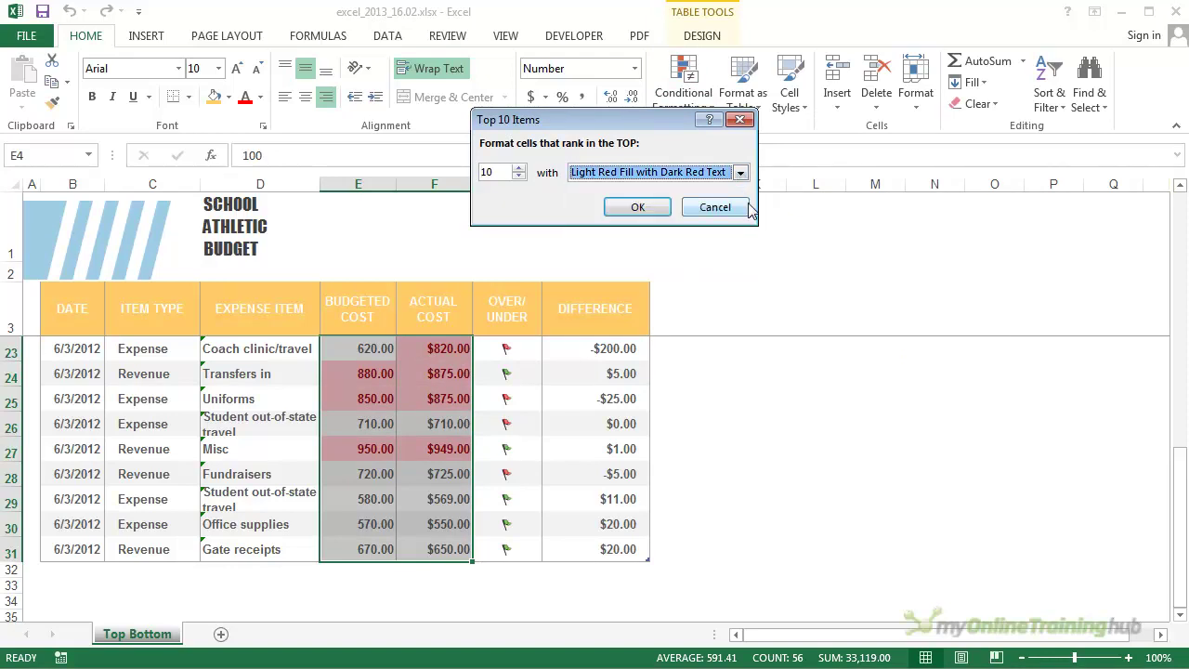
{"action": "left_click", "coordinate": [638, 207]}
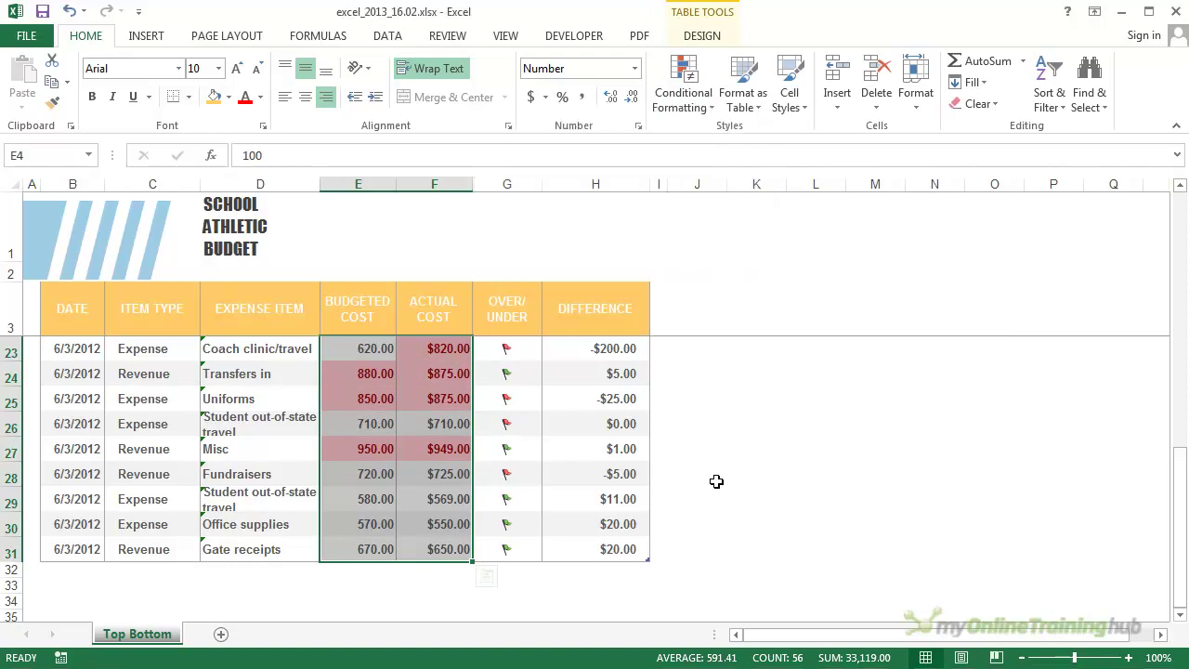
Examine which budgeted and actual costs throughout the table are highlighted by the top 10 rule.
{"action": "scroll", "coordinate": [716, 481], "scroll_direction": "up", "scroll_amount": 1}
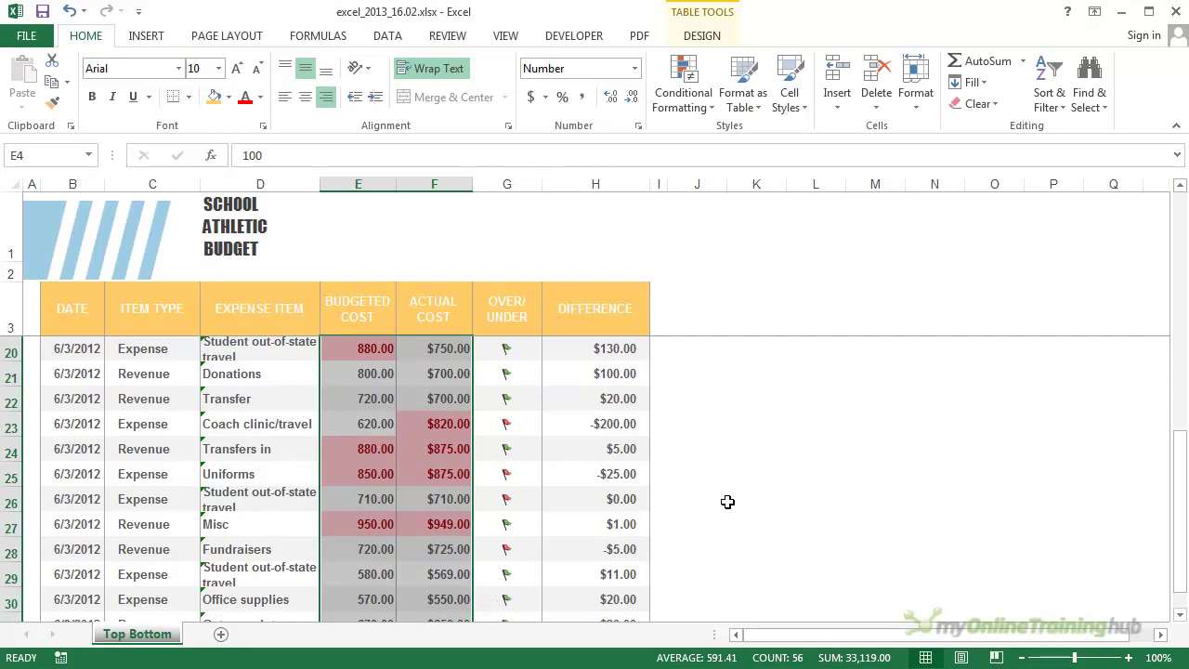
{"action": "scroll", "coordinate": [727, 501], "scroll_direction": "up", "scroll_amount": 2}
{"action": "left_click", "coordinate": [731, 499]}
{"action": "scroll", "coordinate": [730, 499], "scroll_direction": "down", "scroll_amount": 4}
{"action": "scroll", "coordinate": [730, 499], "scroll_direction": "up", "scroll_amount": 2}
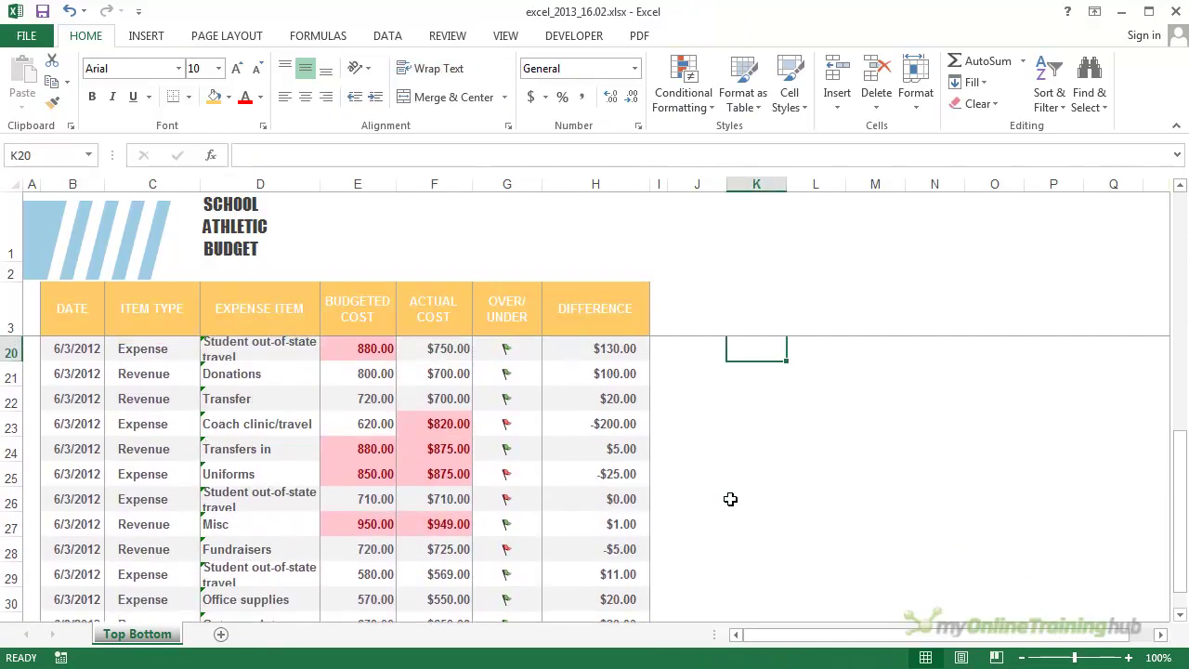
{"action": "scroll", "coordinate": [730, 499], "scroll_direction": "up", "scroll_amount": 2}
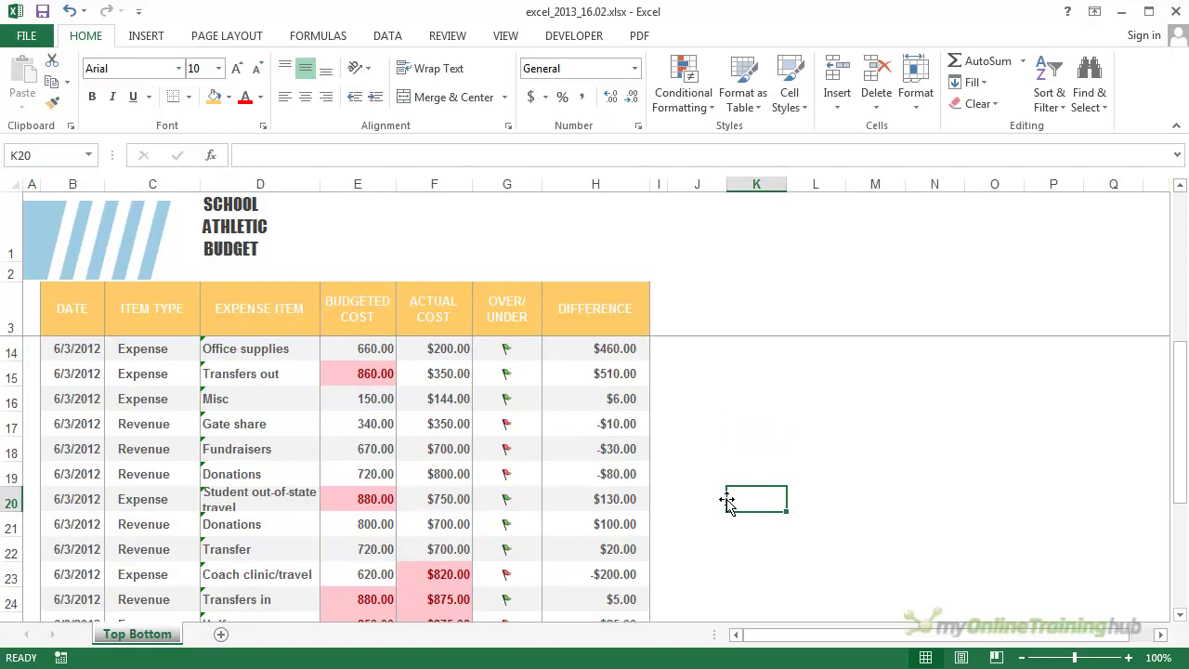
{"action": "scroll", "coordinate": [401, 436], "scroll_direction": "up", "scroll_amount": 4}
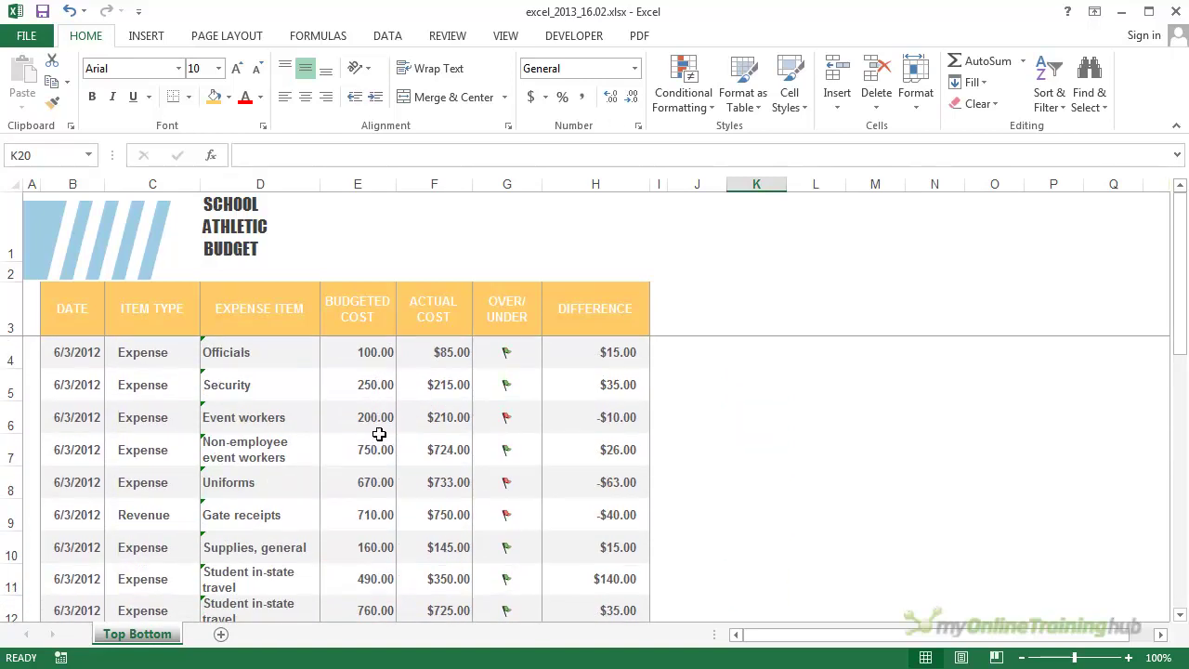
{"action": "scroll", "coordinate": [376, 420], "scroll_direction": "down", "scroll_amount": 2}
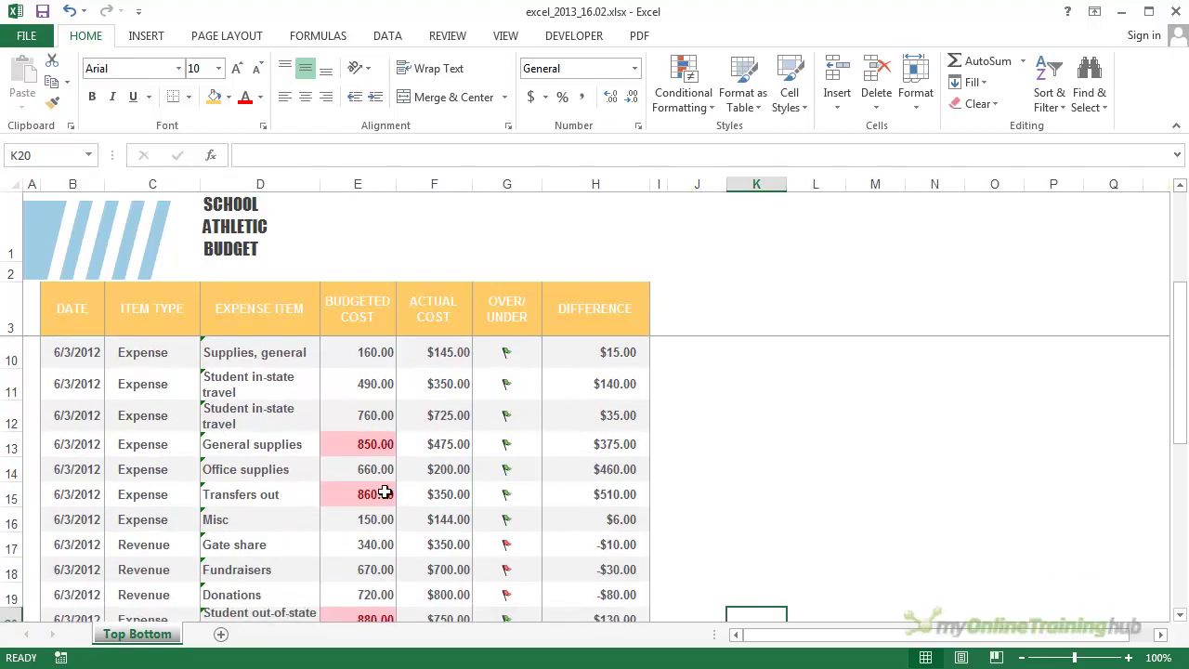
{"action": "scroll", "coordinate": [384, 493], "scroll_direction": "down", "scroll_amount": 4}
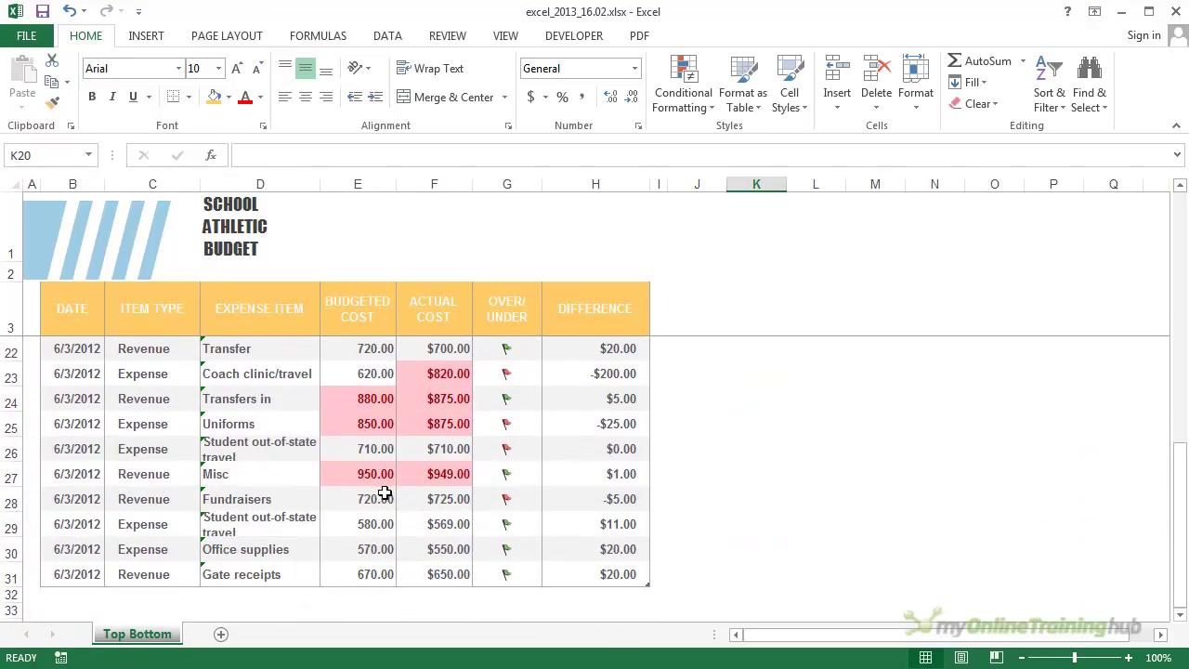
{"action": "scroll", "coordinate": [406, 487], "scroll_direction": "up", "scroll_amount": 6}
{"action": "scroll", "coordinate": [409, 487], "scroll_direction": "down", "scroll_amount": 6}
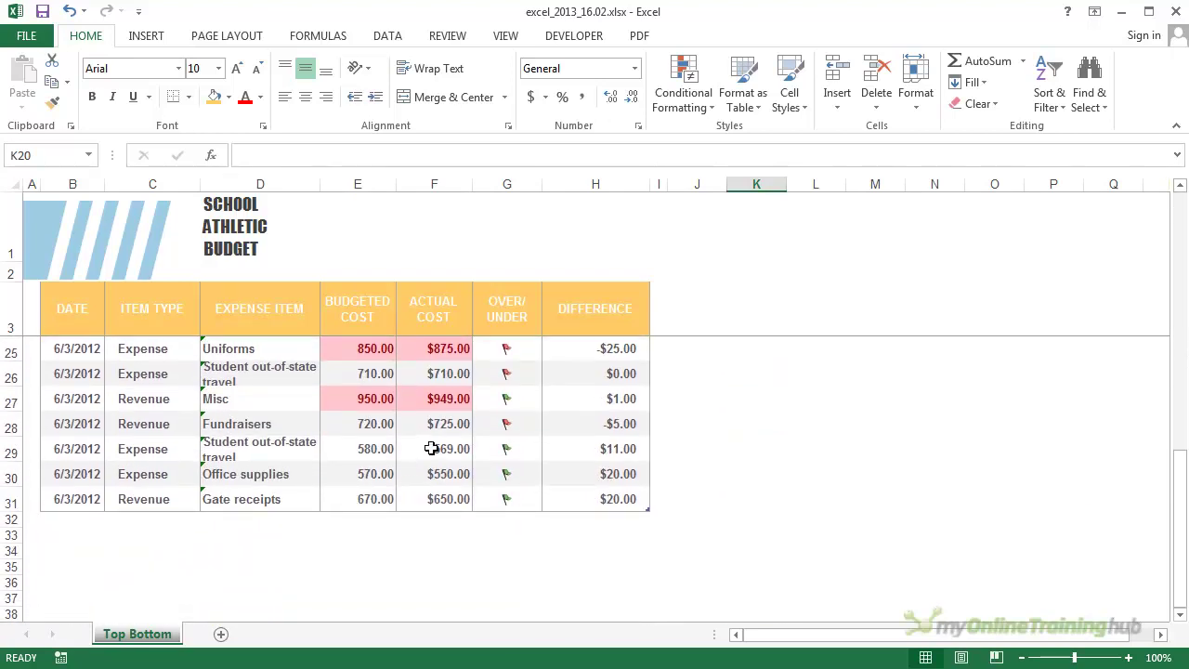
{"action": "scroll", "coordinate": [431, 448], "scroll_direction": "up", "scroll_amount": 6}
{"action": "scroll", "coordinate": [431, 448], "scroll_direction": "down", "scroll_amount": 4}
{"action": "scroll", "coordinate": [431, 448], "scroll_direction": "up", "scroll_amount": 2}
{"action": "scroll", "coordinate": [431, 448], "scroll_direction": "down", "scroll_amount": 1}
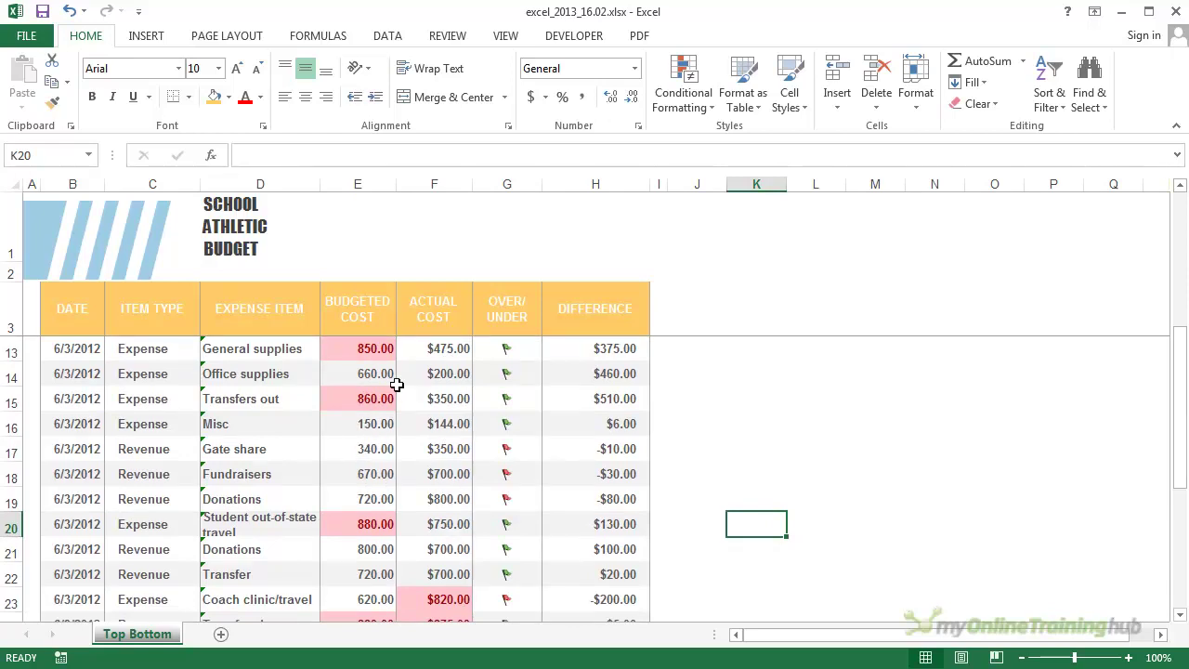
{"action": "scroll", "coordinate": [342, 464], "scroll_direction": "down", "scroll_amount": 3}
{"action": "scroll", "coordinate": [342, 464], "scroll_direction": "down", "scroll_amount": 1}
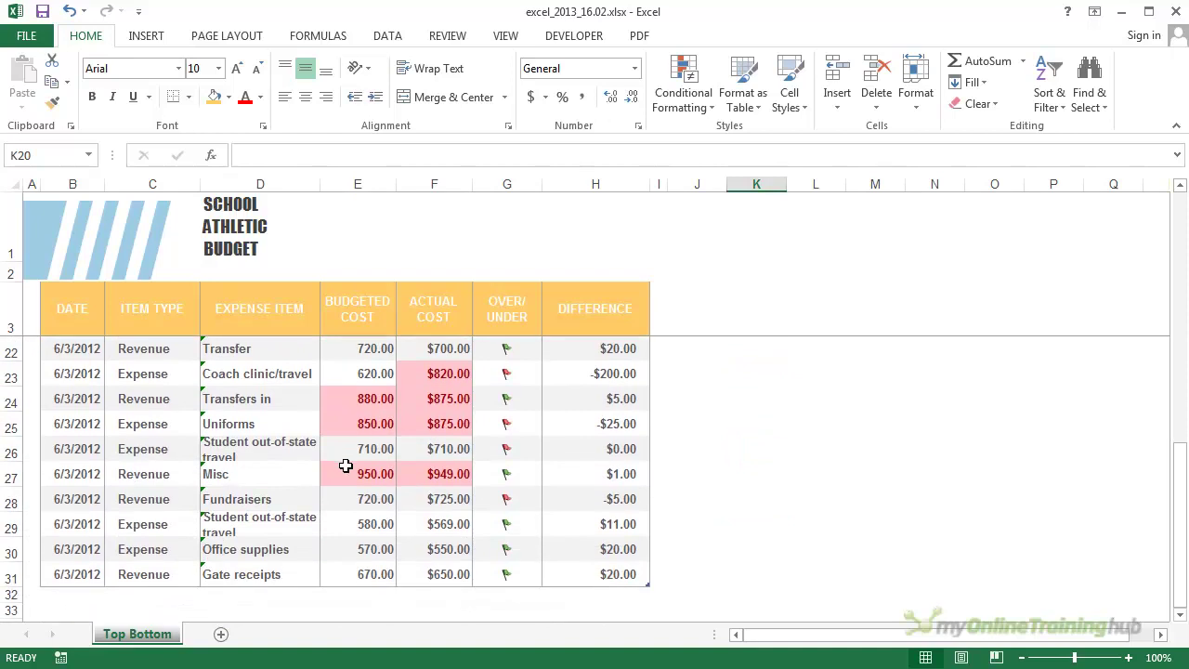
{"action": "scroll", "coordinate": [420, 502], "scroll_direction": "up", "scroll_amount": 3}
{"action": "scroll", "coordinate": [422, 505], "scroll_direction": "up", "scroll_amount": 2}
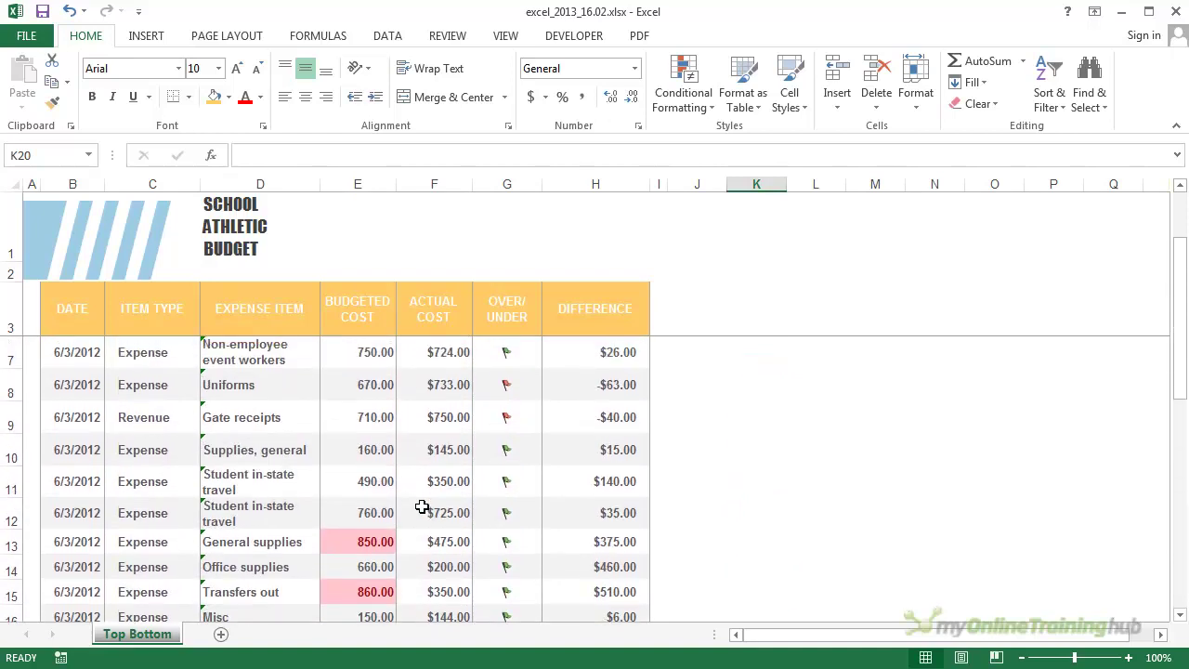
{"action": "scroll", "coordinate": [422, 505], "scroll_direction": "up", "scroll_amount": 1}
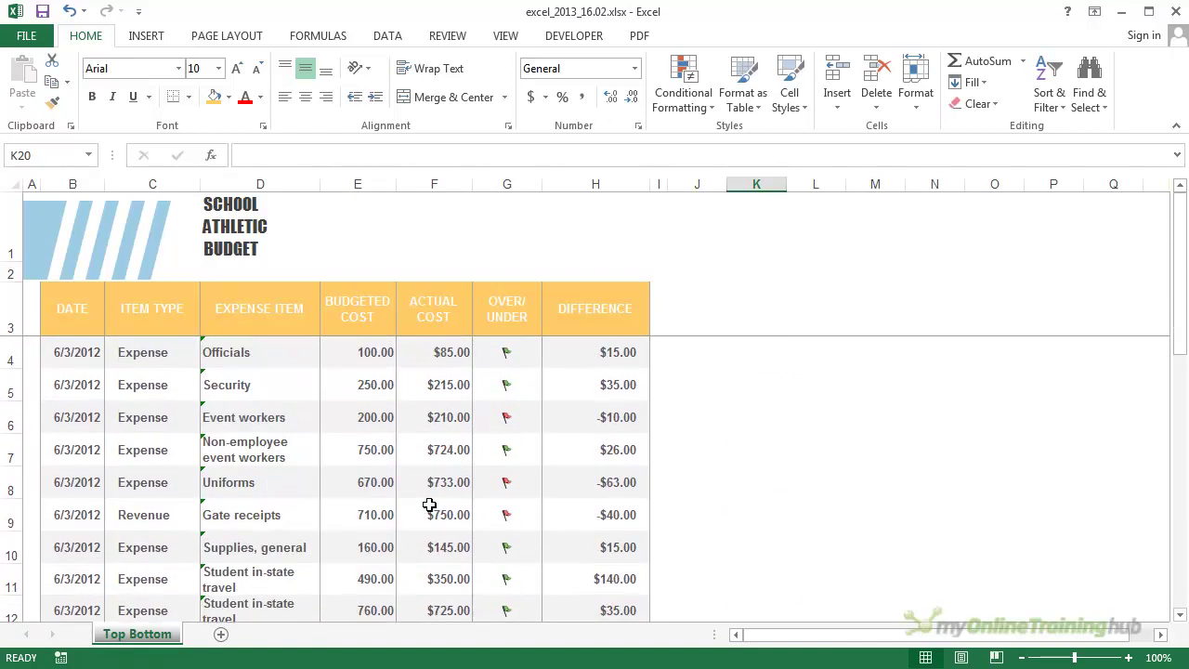
Clear all conditional formatting rules from the entire sheet.
{"action": "left_click", "coordinate": [684, 88]}
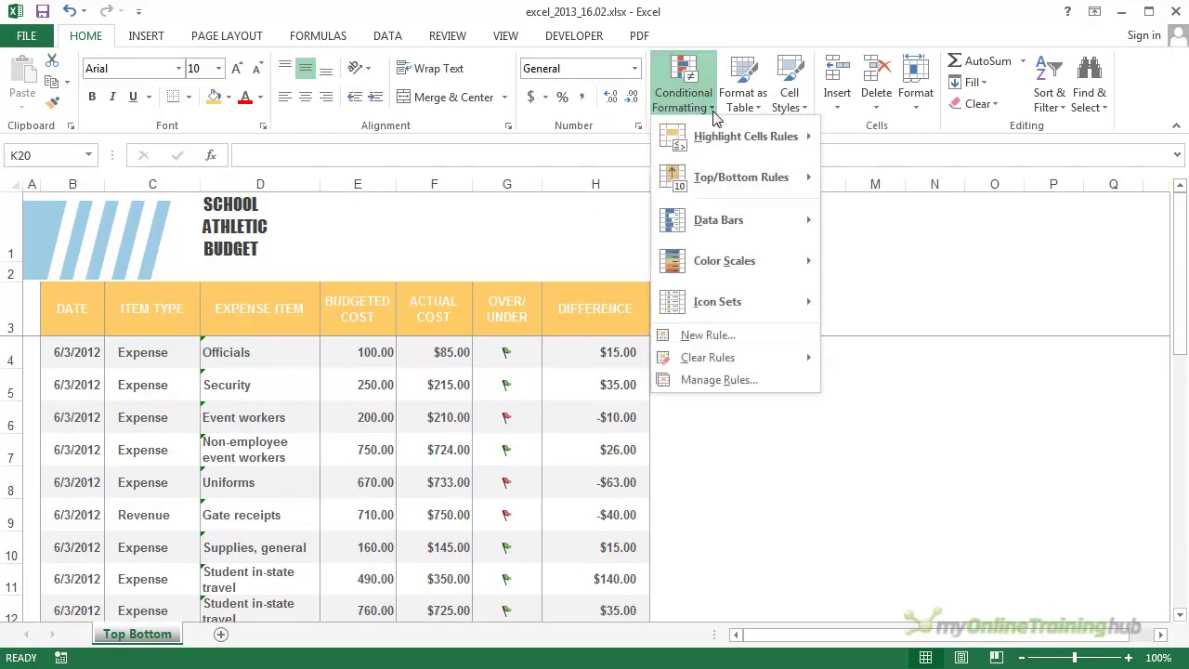
{"action": "mouse_move", "coordinate": [736, 271]}
{"action": "mouse_move", "coordinate": [762, 357]}
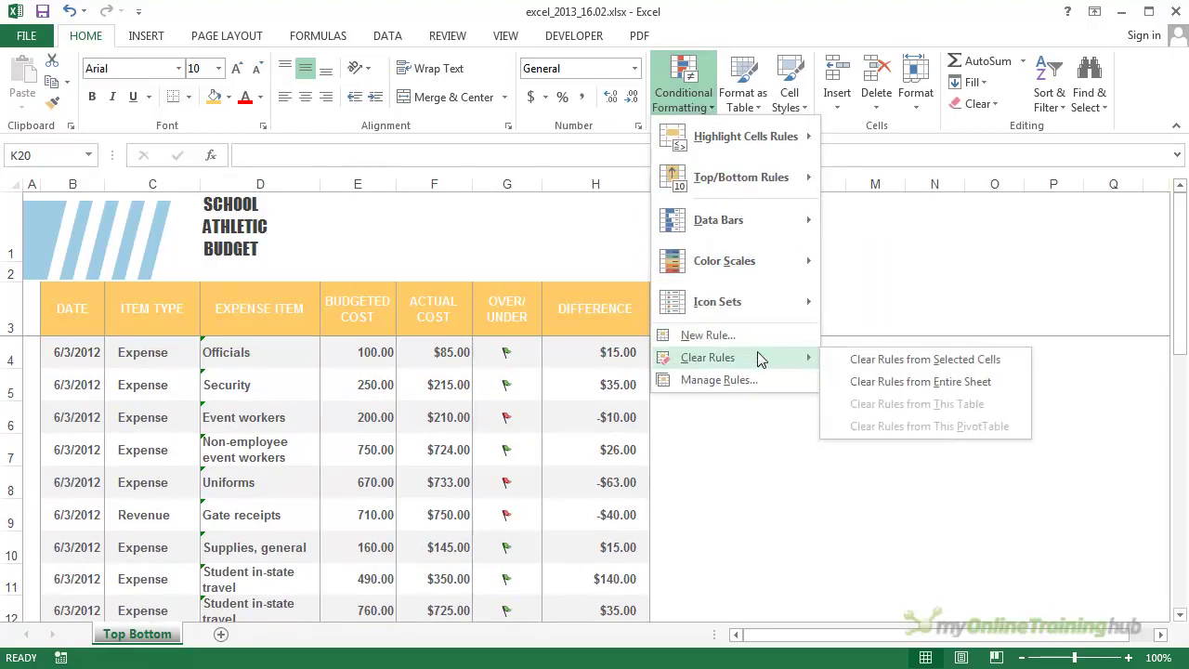
{"action": "left_click", "coordinate": [920, 385]}
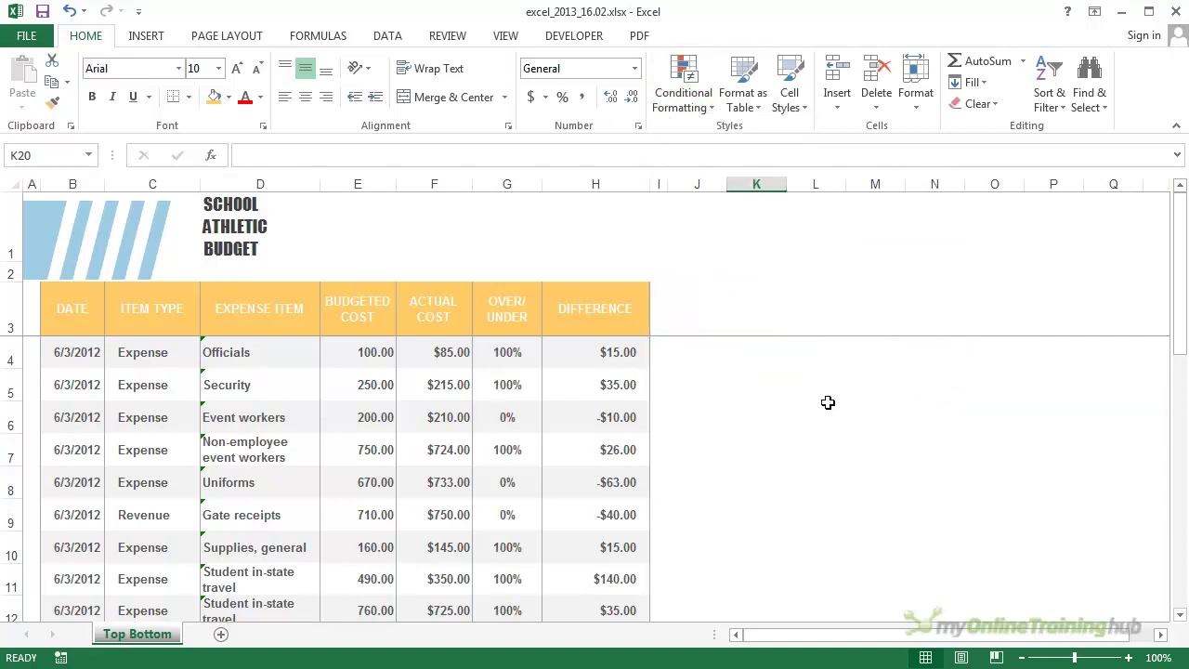
{"action": "left_click", "coordinate": [822, 406]}
{"action": "scroll", "coordinate": [736, 400], "scroll_direction": "down", "scroll_amount": 1}
{"action": "scroll", "coordinate": [736, 400], "scroll_direction": "up", "scroll_amount": 1}
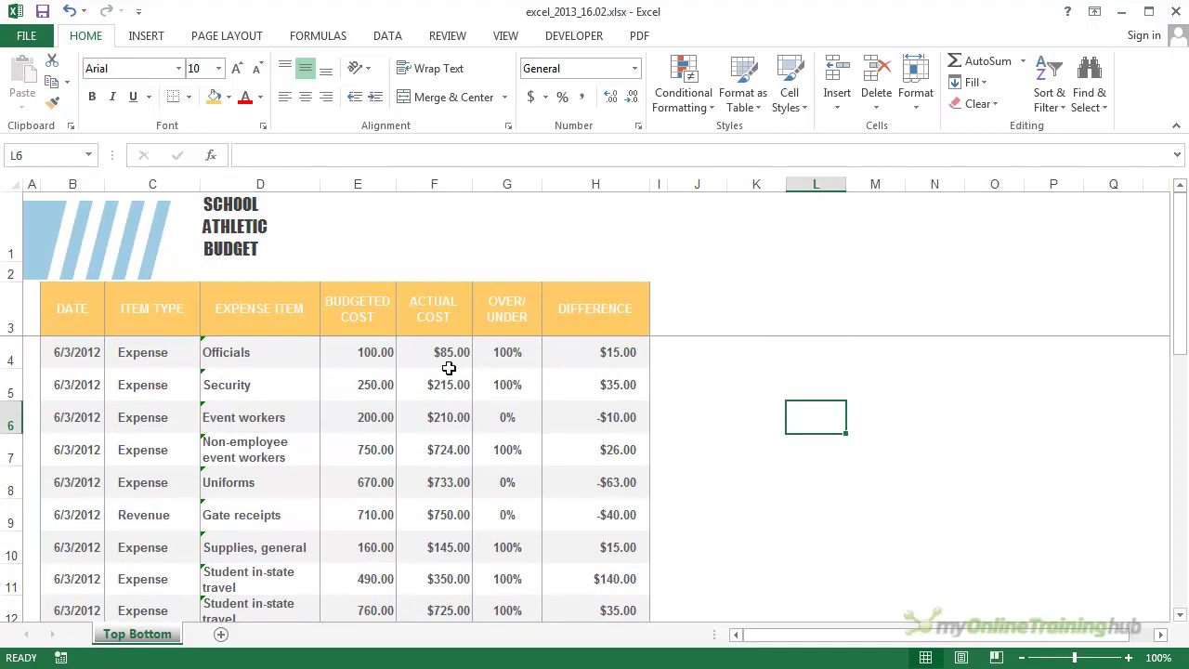
Apply a Top 10 Items conditional formatting rule with the default settings to only the actual costs in F4:F31.
{"action": "left_click_drag", "start_coordinate": [443, 356], "coordinate": [428, 566]}
{"action": "left_click", "coordinate": [656, 112]}
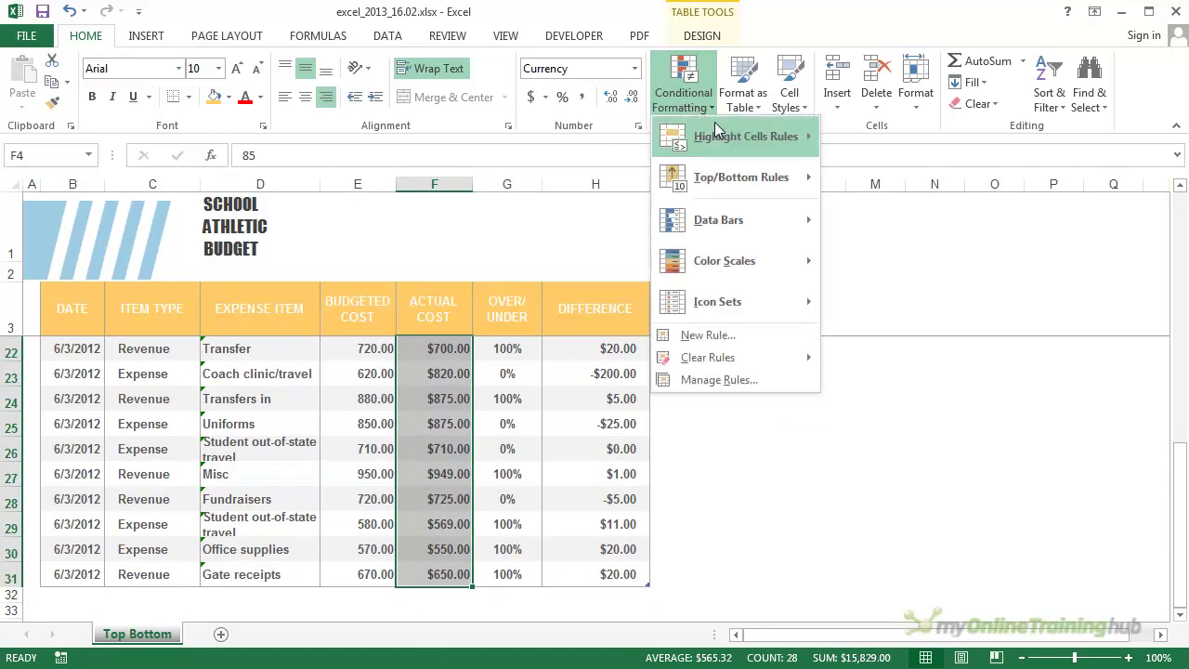
{"action": "mouse_move", "coordinate": [760, 178]}
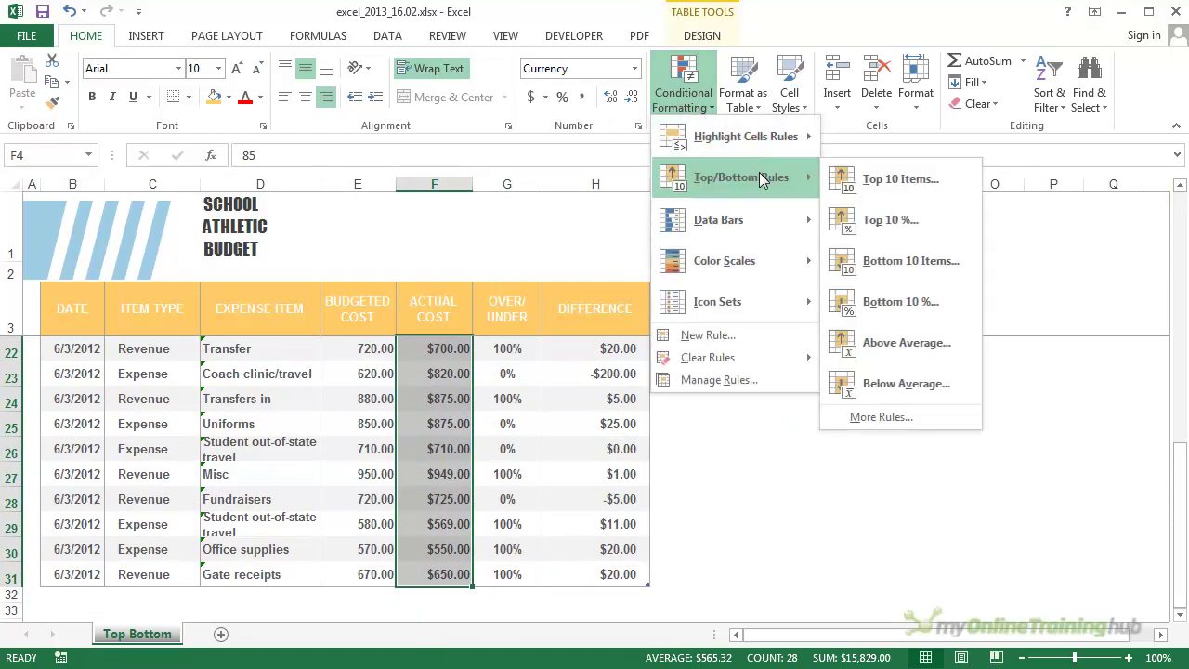
{"action": "left_click", "coordinate": [898, 182]}
{"action": "left_click", "coordinate": [639, 205]}
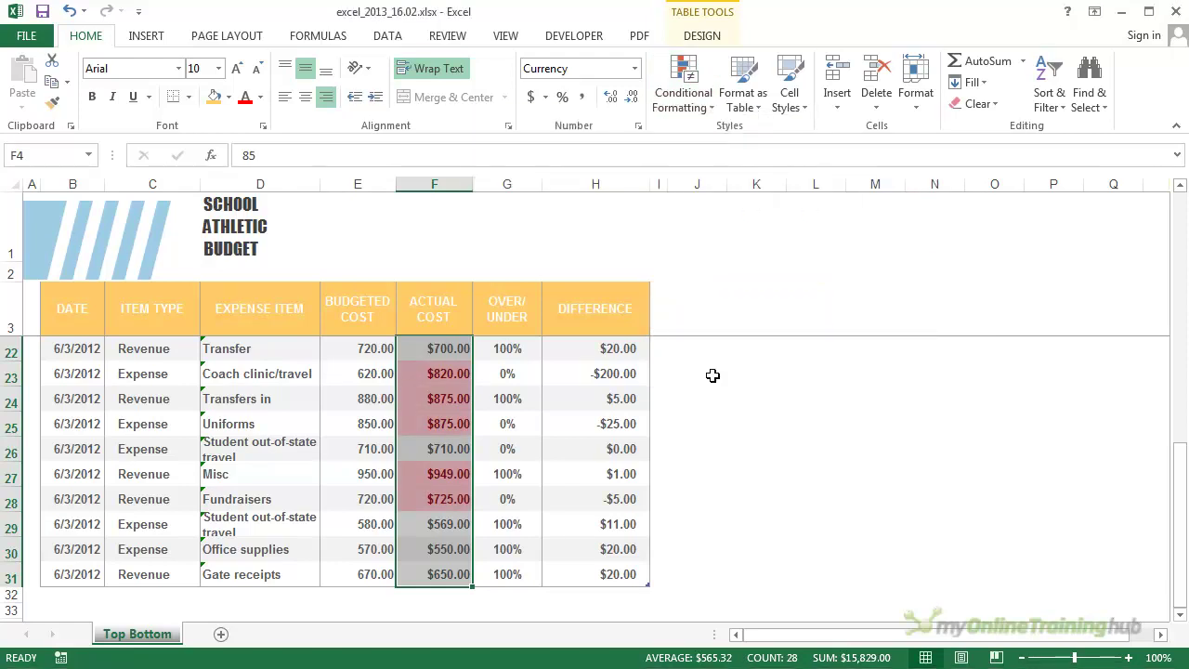
Review the highlighted values in the Actual Cost column from the first to the last table row.
{"action": "left_click", "coordinate": [707, 466]}
{"action": "scroll", "coordinate": [620, 478], "scroll_direction": "up", "scroll_amount": 5}
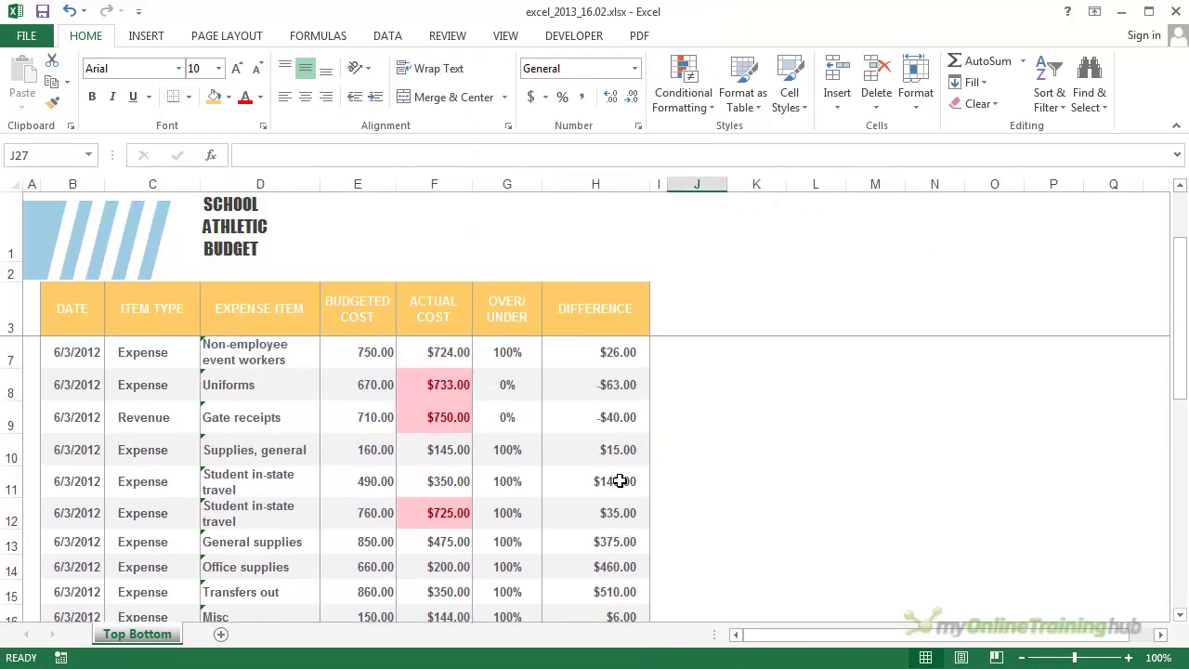
{"action": "scroll", "coordinate": [620, 480], "scroll_direction": "up", "scroll_amount": 1}
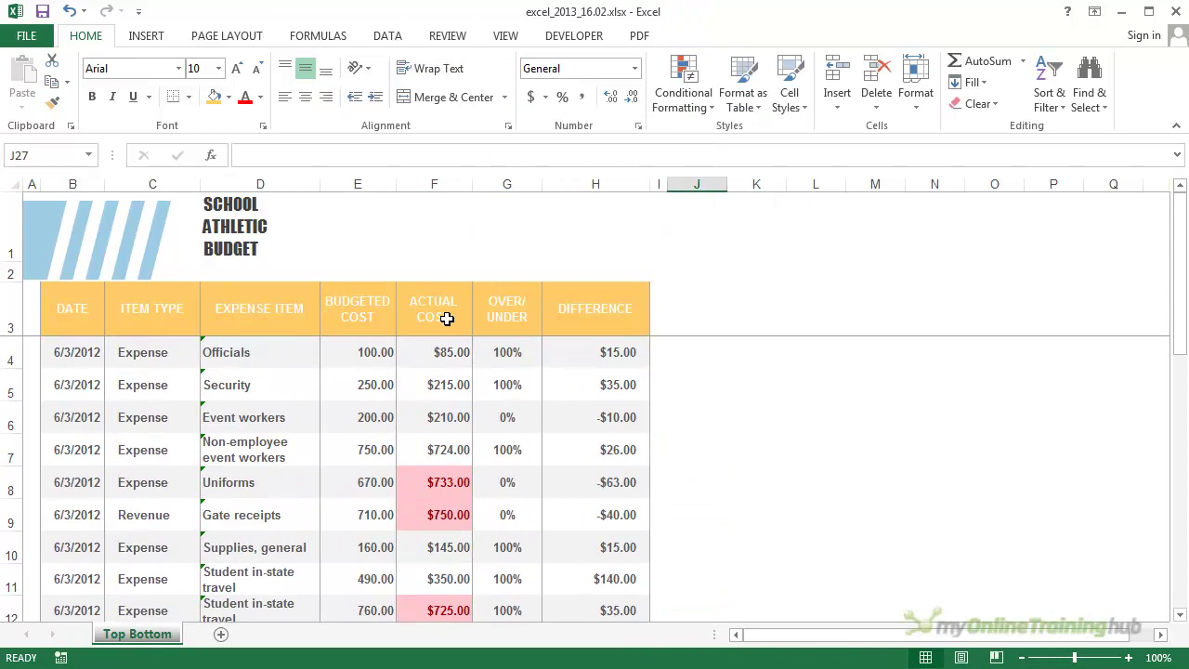
{"action": "scroll", "coordinate": [435, 468], "scroll_direction": "down", "scroll_amount": 4}
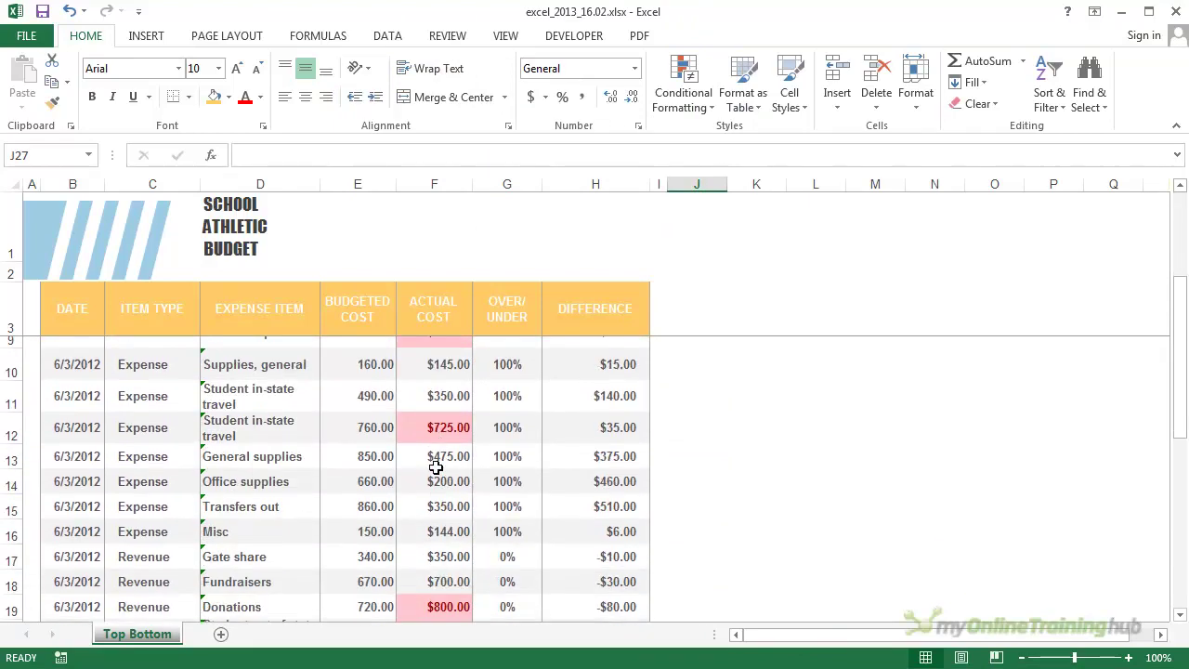
{"action": "scroll", "coordinate": [435, 467], "scroll_direction": "down", "scroll_amount": 3}
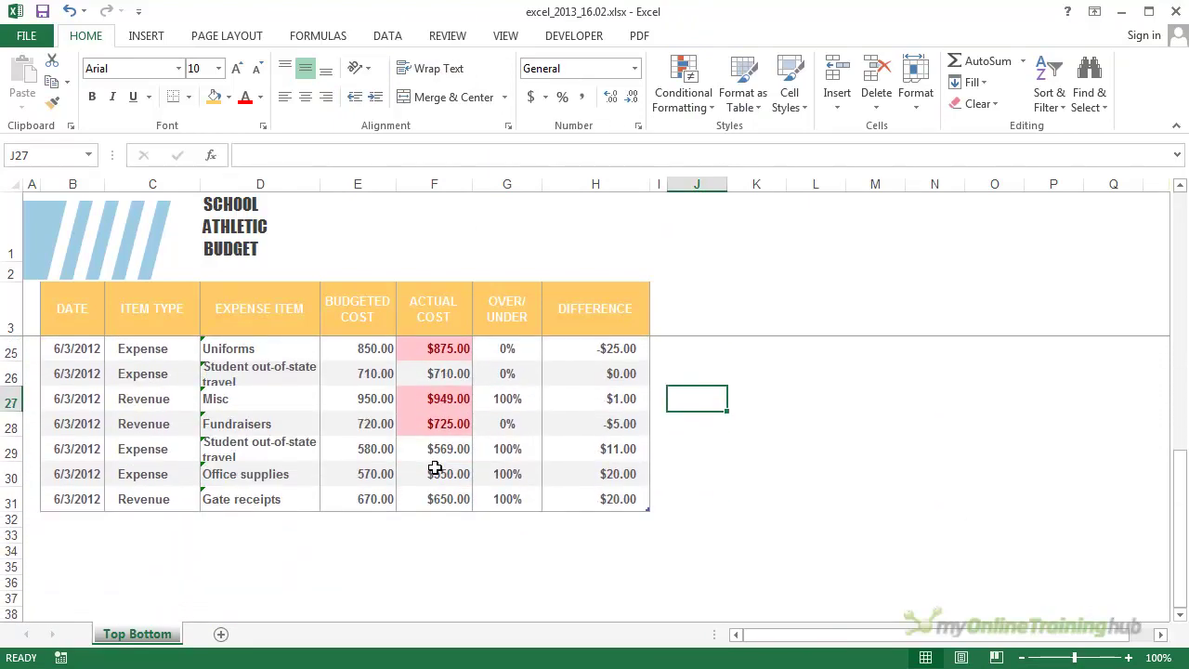
{"action": "scroll", "coordinate": [435, 467], "scroll_direction": "up", "scroll_amount": 1}
{"action": "scroll", "coordinate": [435, 467], "scroll_direction": "up", "scroll_amount": 6}
Apply a Top 10% conditional formatting rule with Green Fill with Dark Green Text to the Difference values in H4:H31.
{"action": "left_click_drag", "start_coordinate": [584, 359], "coordinate": [606, 571]}
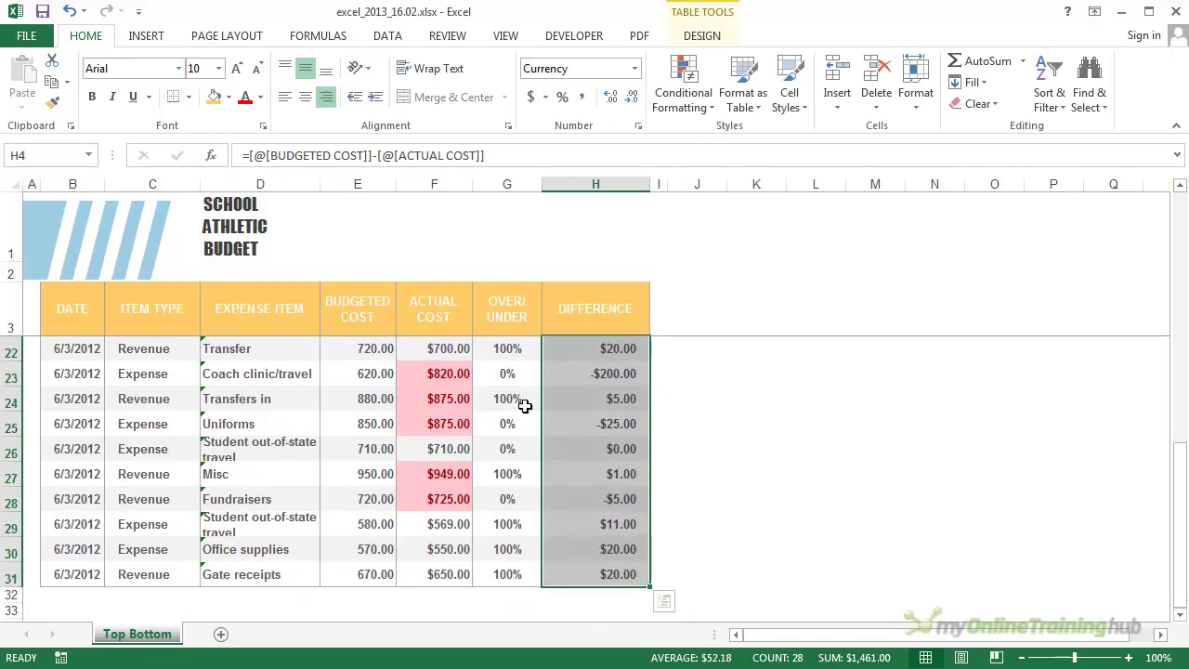
{"action": "left_click", "coordinate": [699, 104]}
{"action": "mouse_move", "coordinate": [726, 167]}
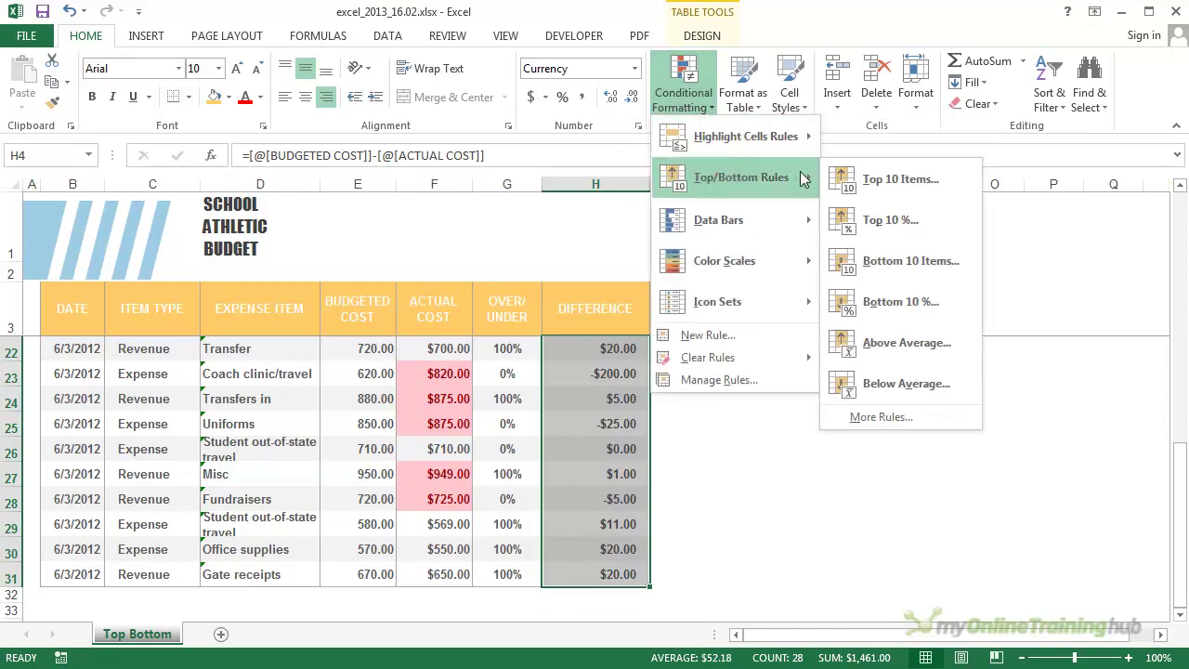
{"action": "left_click", "coordinate": [887, 220]}
{"action": "left_click", "coordinate": [743, 173]}
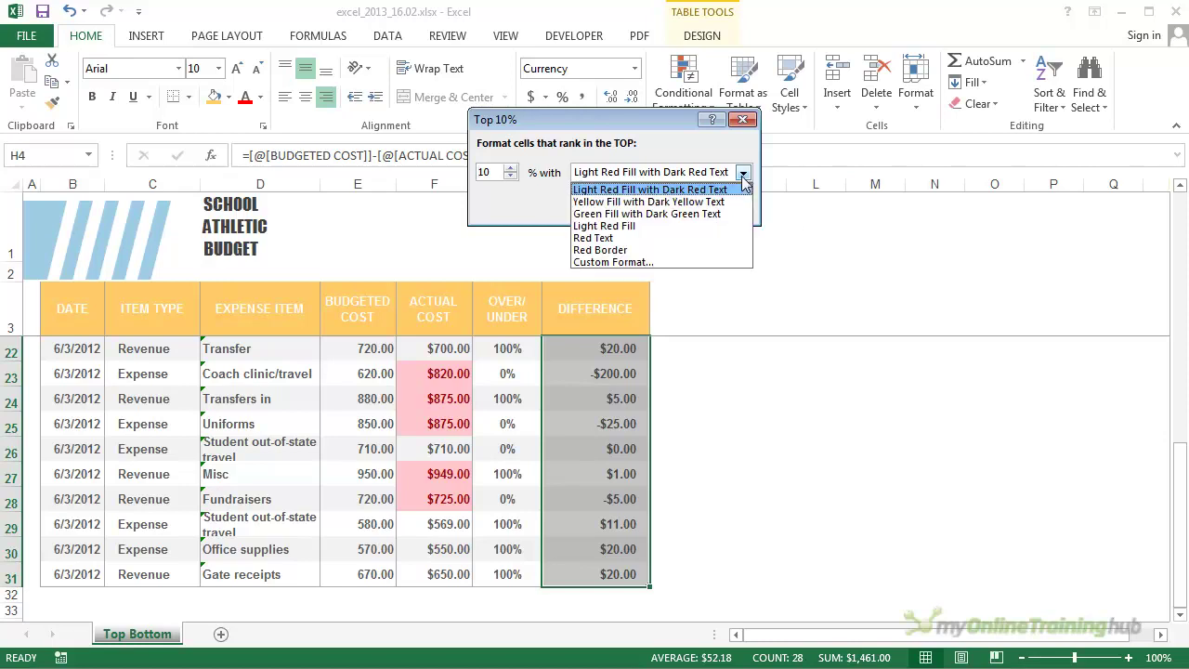
{"action": "left_click", "coordinate": [632, 214]}
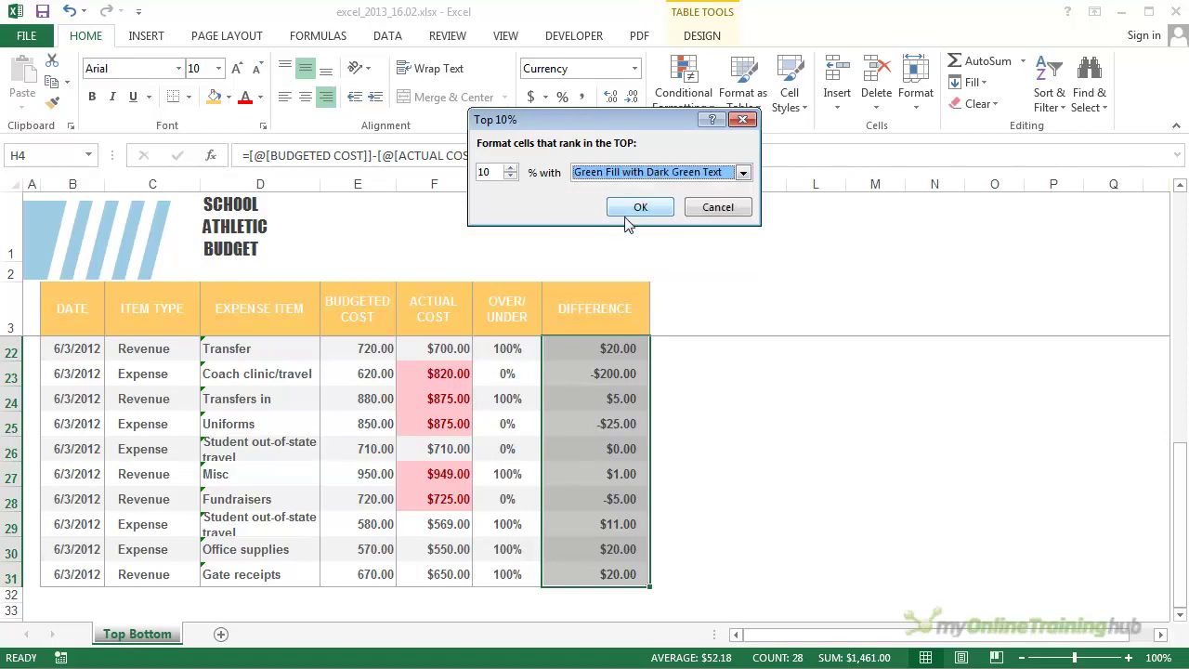
{"action": "left_click", "coordinate": [641, 207]}
{"action": "left_click", "coordinate": [733, 407]}
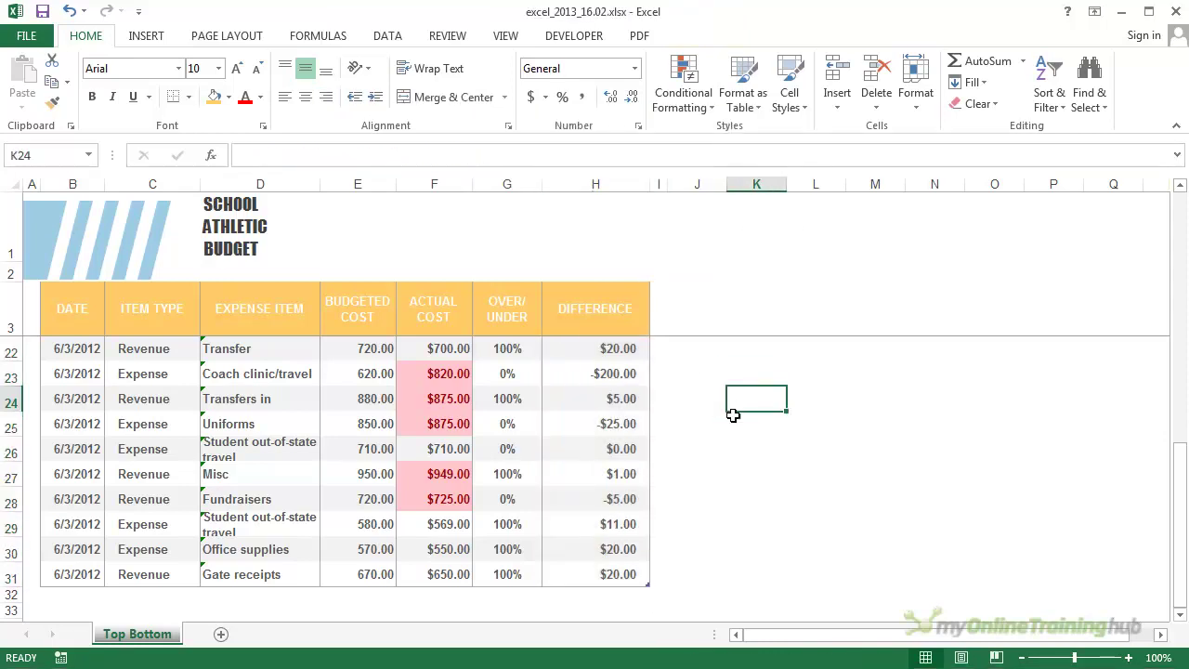
{"action": "scroll", "coordinate": [730, 423], "scroll_direction": "up", "scroll_amount": 2}
{"action": "scroll", "coordinate": [730, 424], "scroll_direction": "up", "scroll_amount": 4}
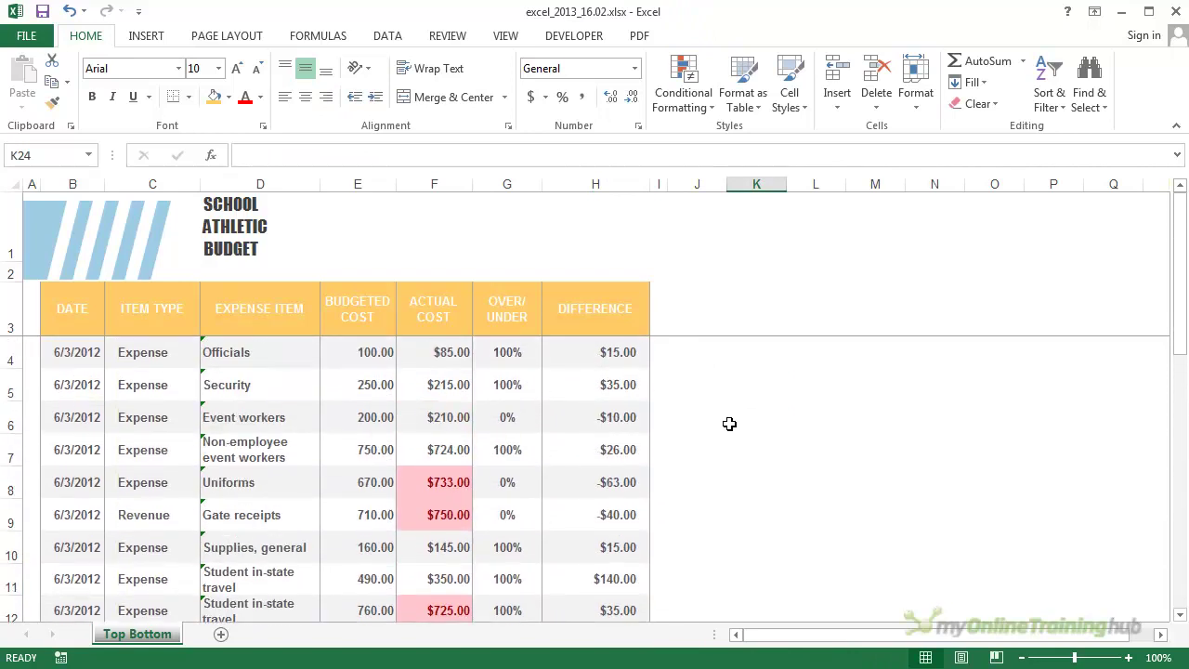
Examine the highlighted values in the Difference column across all rows of the budget table.
{"action": "scroll", "coordinate": [730, 424], "scroll_direction": "down", "scroll_amount": 2}
{"action": "scroll", "coordinate": [729, 424], "scroll_direction": "down", "scroll_amount": 1}
{"action": "scroll", "coordinate": [729, 424], "scroll_direction": "up", "scroll_amount": 1}
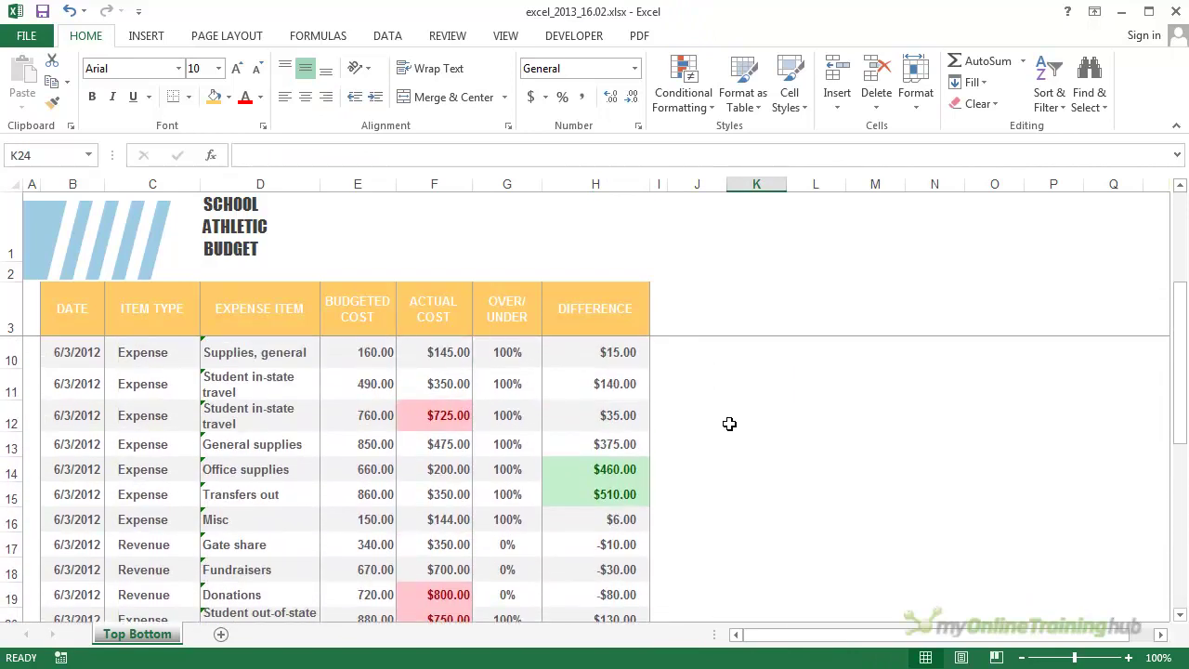
{"action": "scroll", "coordinate": [729, 424], "scroll_direction": "down", "scroll_amount": 1}
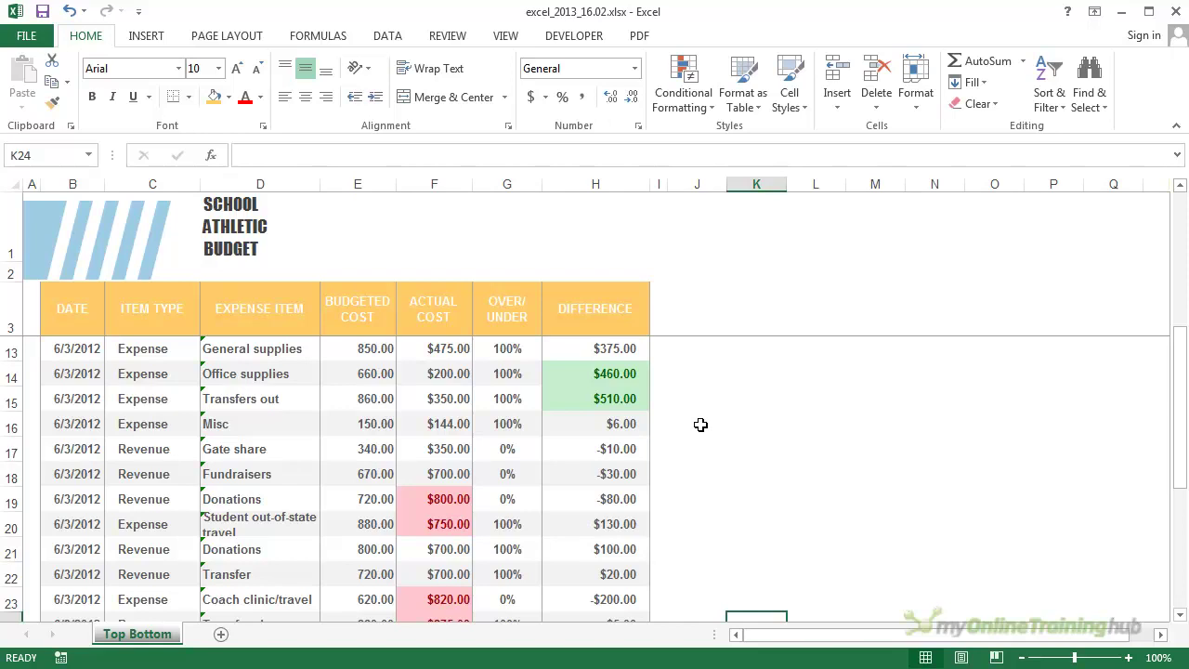
{"action": "scroll", "coordinate": [685, 424], "scroll_direction": "up", "scroll_amount": 3}
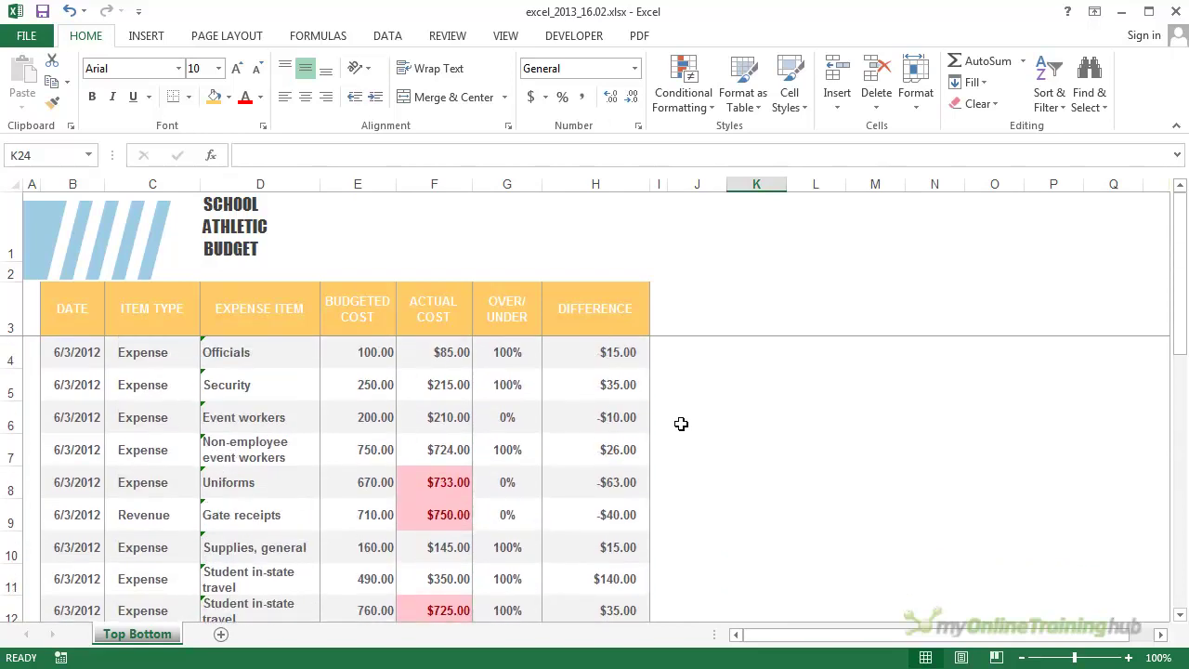
{"action": "scroll", "coordinate": [605, 382], "scroll_direction": "down", "scroll_amount": 7}
{"action": "scroll", "coordinate": [605, 390], "scroll_direction": "up", "scroll_amount": 1}
{"action": "scroll", "coordinate": [605, 390], "scroll_direction": "up", "scroll_amount": 4}
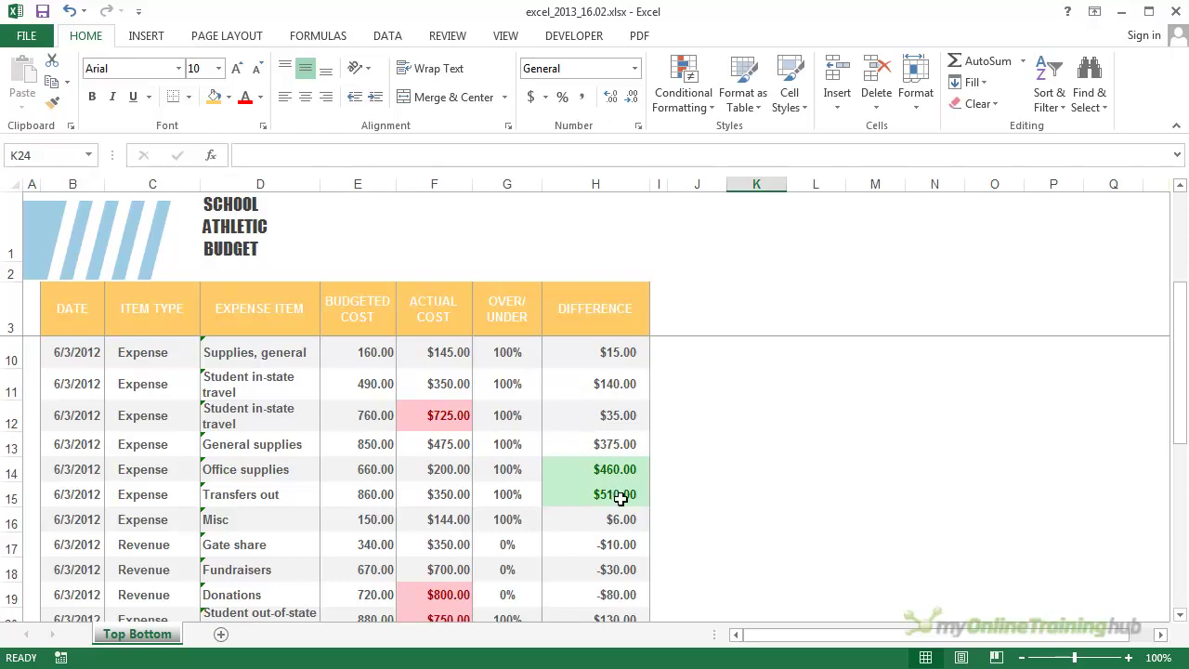
{"action": "scroll", "coordinate": [690, 478], "scroll_direction": "down", "scroll_amount": 4}
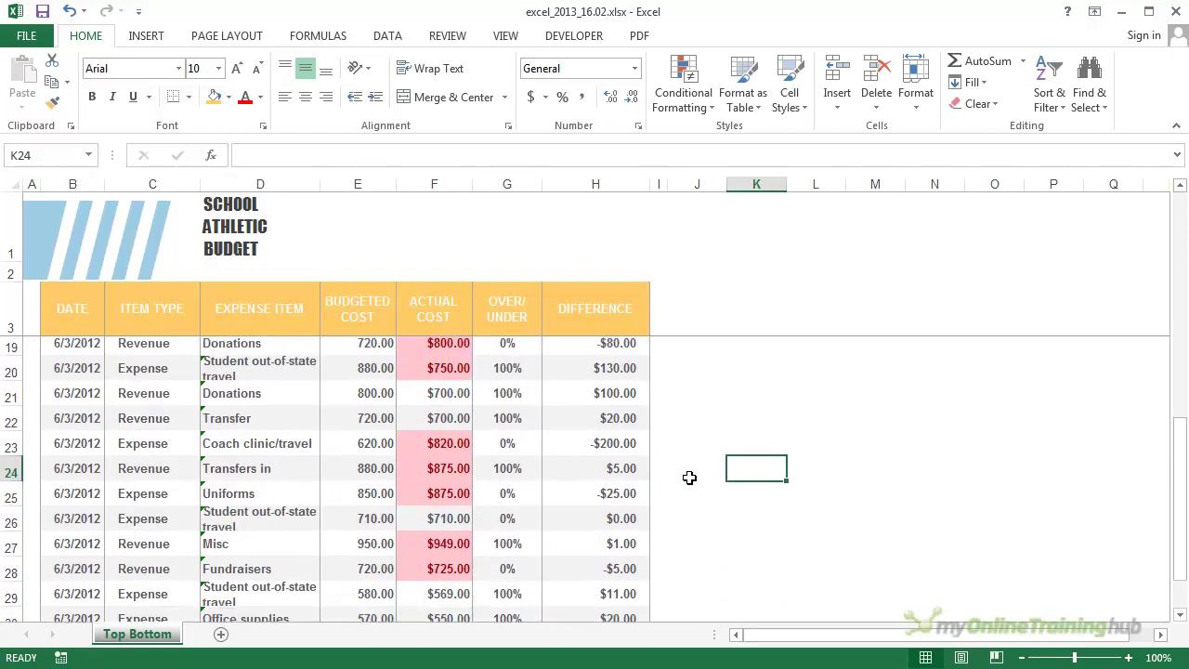
{"action": "scroll", "coordinate": [689, 477], "scroll_direction": "up", "scroll_amount": 5}
{"action": "scroll", "coordinate": [689, 478], "scroll_direction": "up", "scroll_amount": 1}
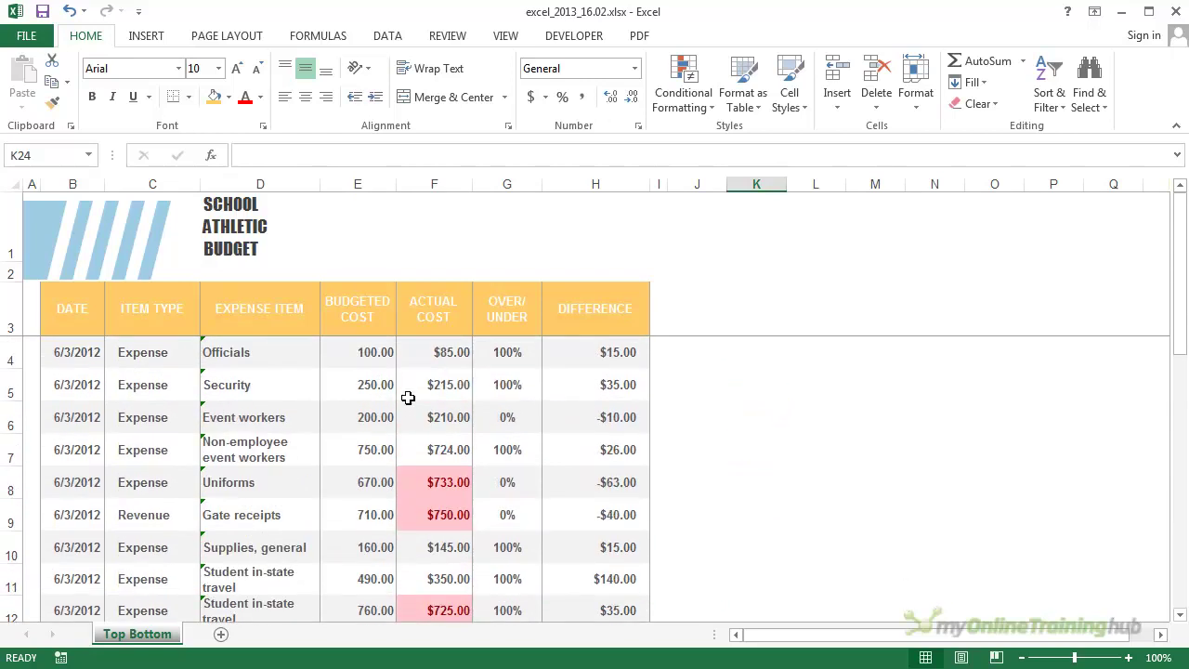
Apply a Bottom 10 Items conditional formatting rule with Yellow Fill with Dark Yellow Text to the budgeted costs in E4:E31.
{"action": "left_click_drag", "start_coordinate": [372, 352], "coordinate": [380, 576]}
{"action": "left_click", "coordinate": [695, 101]}
{"action": "mouse_move", "coordinate": [735, 177]}
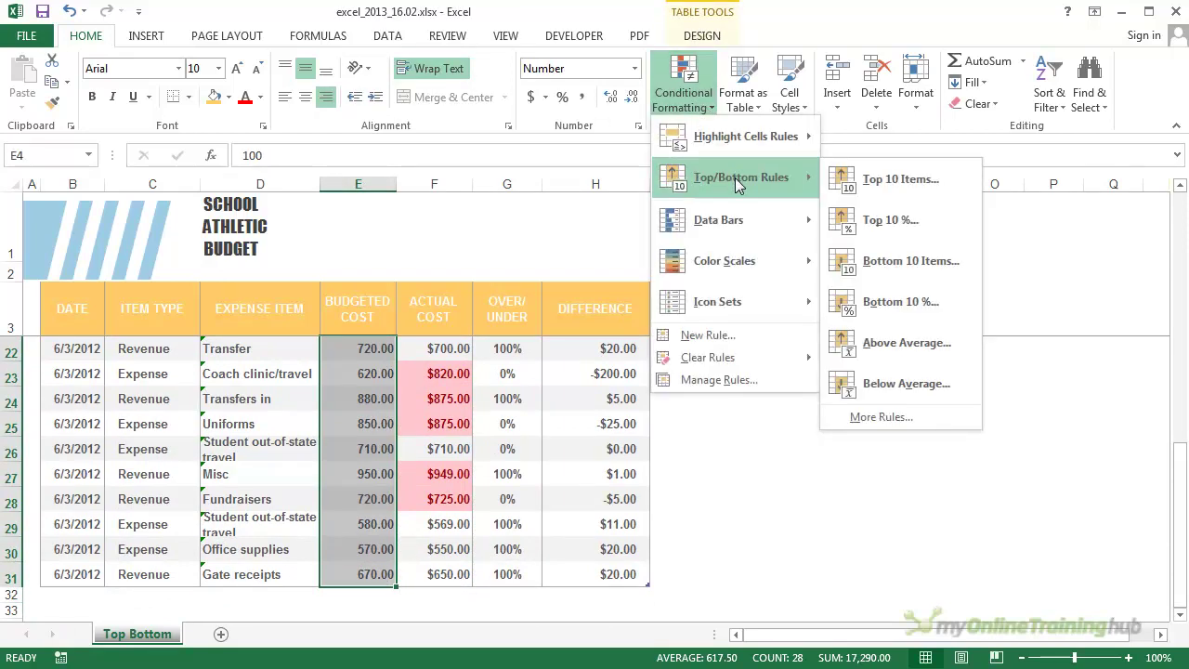
{"action": "left_click", "coordinate": [881, 260]}
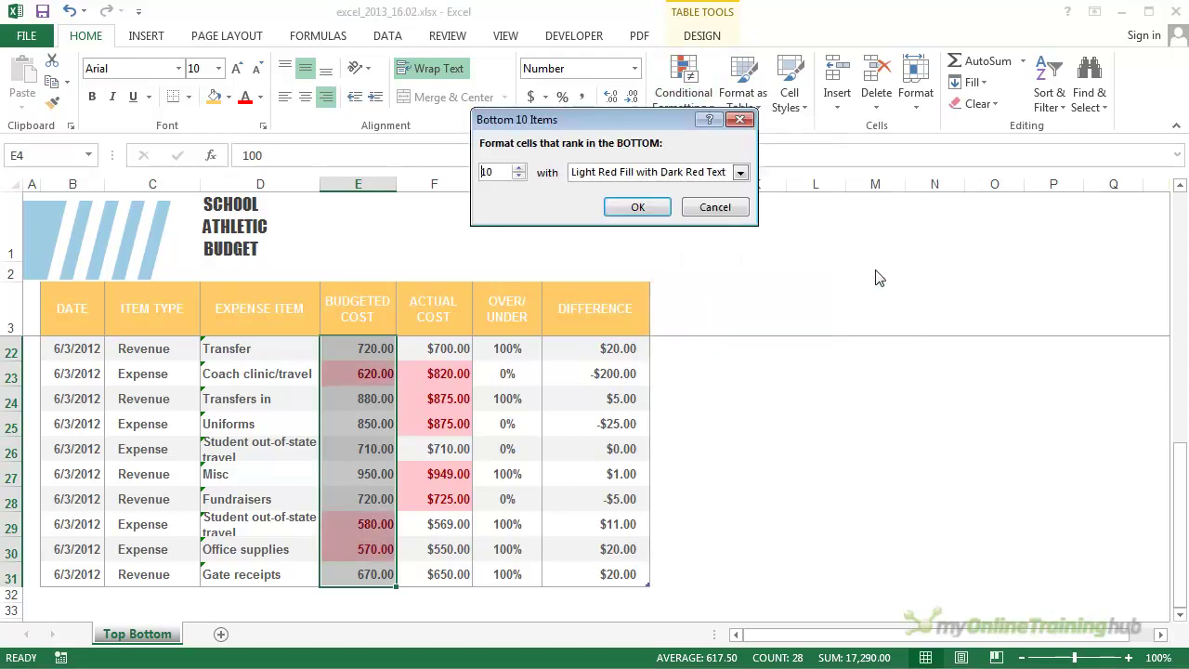
{"action": "left_click", "coordinate": [741, 173]}
{"action": "left_click", "coordinate": [678, 200]}
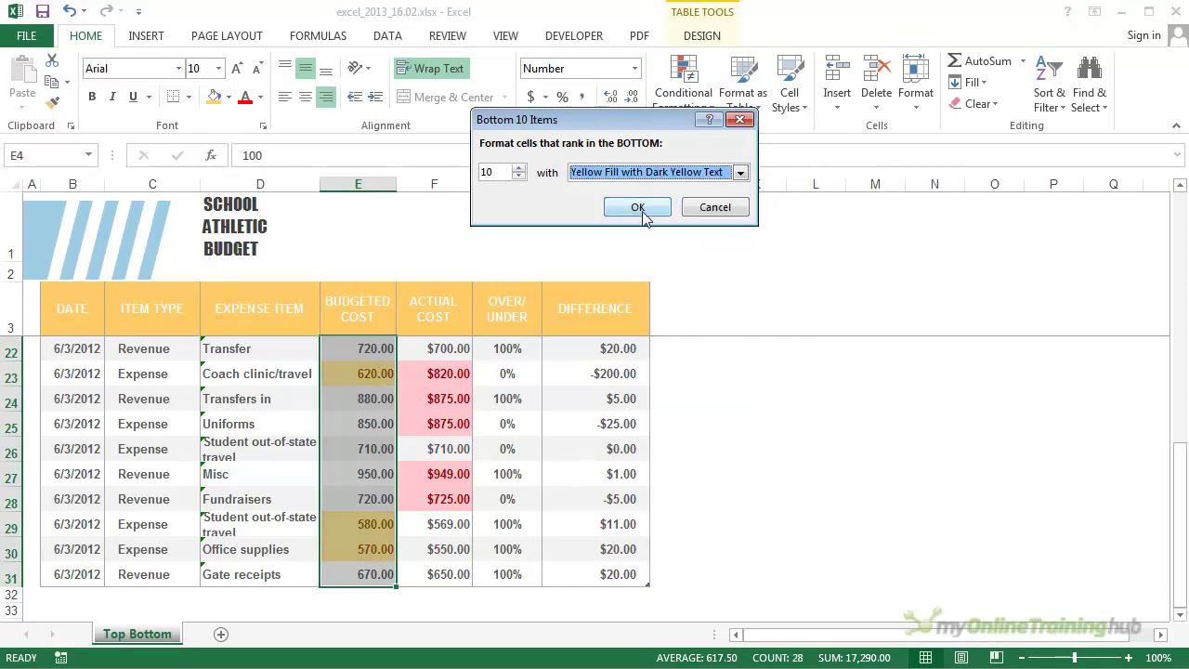
{"action": "left_click", "coordinate": [638, 208]}
{"action": "left_click", "coordinate": [734, 394]}
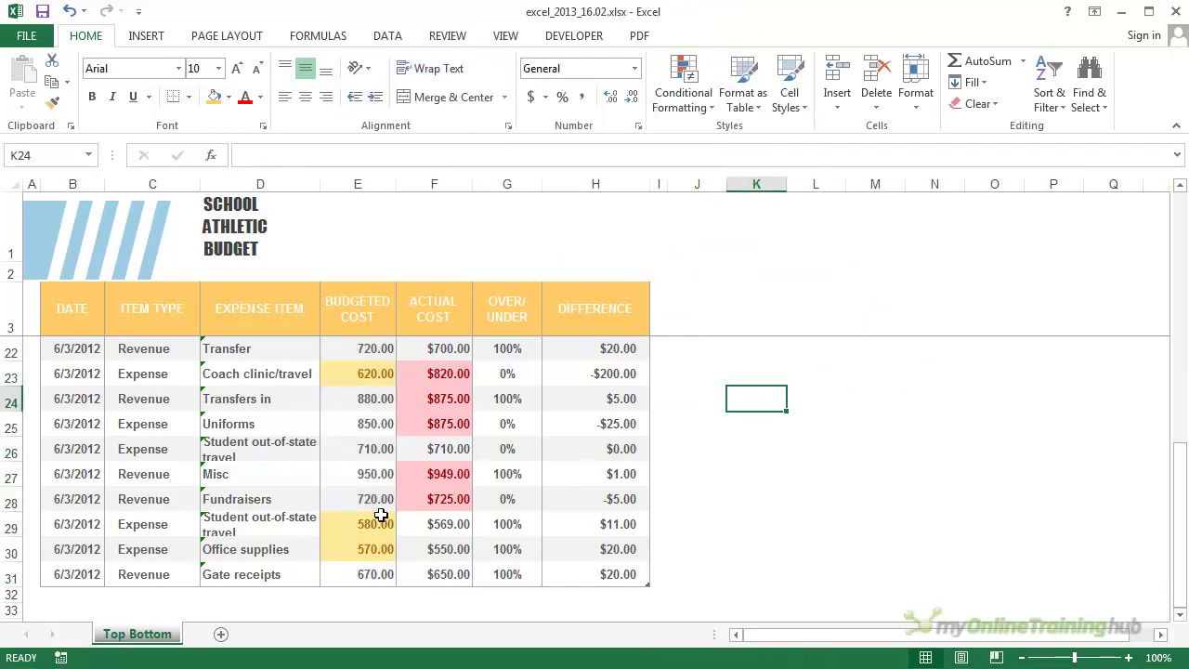
Review the highlighted values in the Budgeted Cost column throughout the table.
{"action": "scroll", "coordinate": [370, 523], "scroll_direction": "up", "scroll_amount": 5}
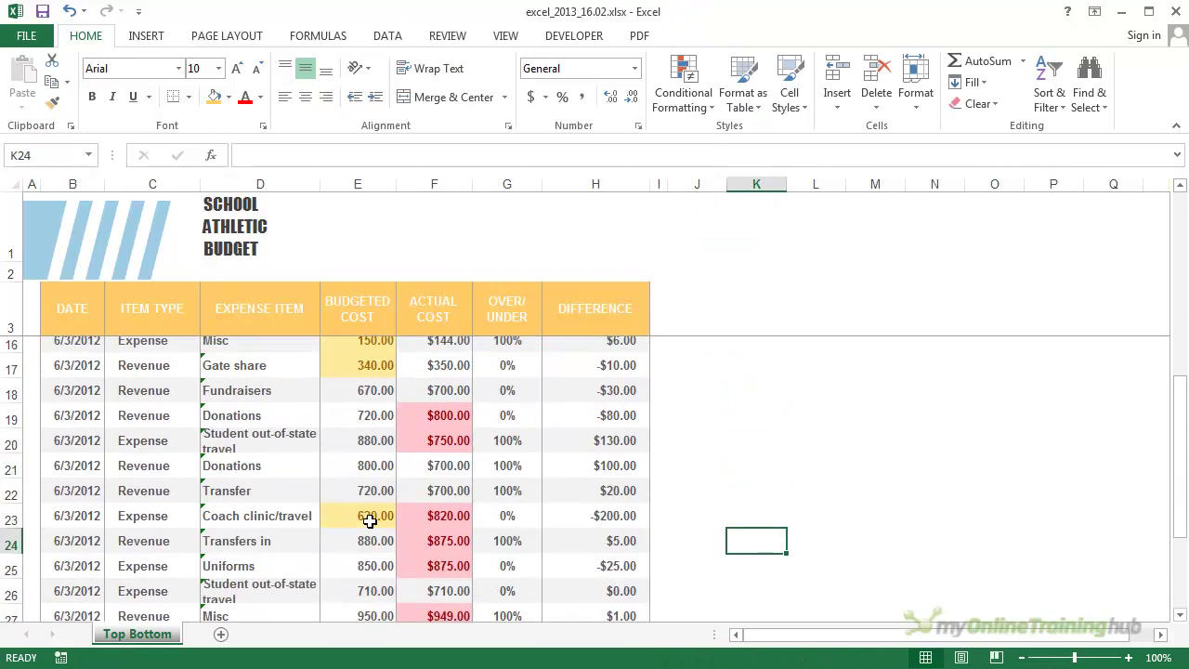
{"action": "scroll", "coordinate": [370, 523], "scroll_direction": "up", "scroll_amount": 1}
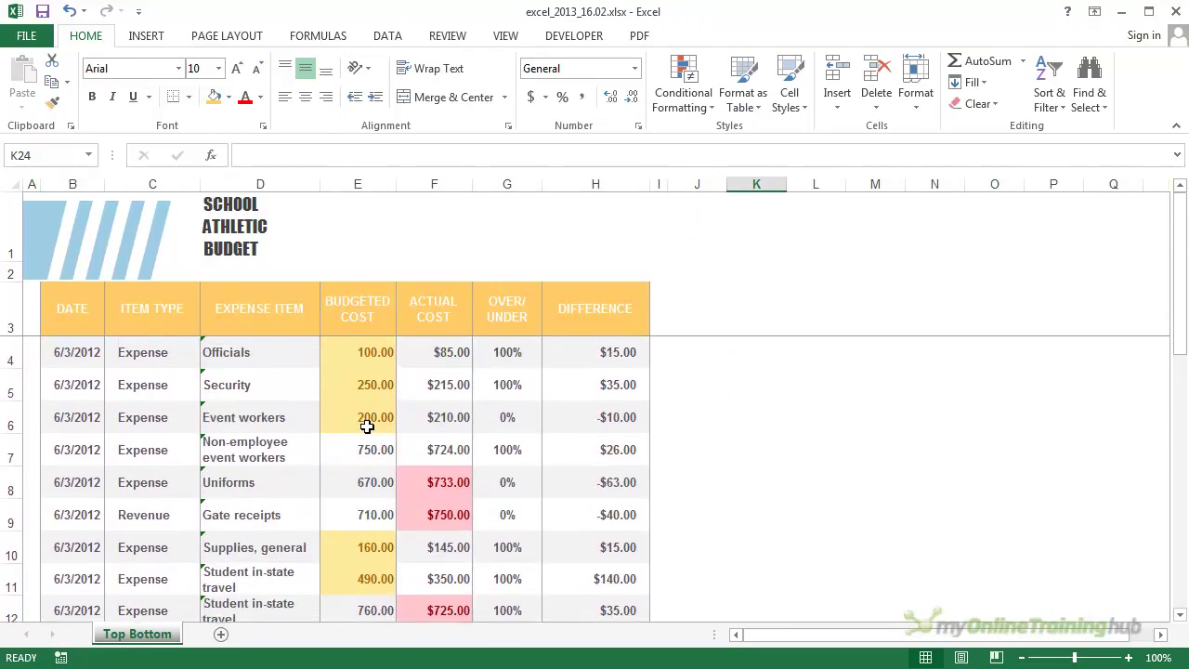
{"action": "scroll", "coordinate": [367, 425], "scroll_direction": "down", "scroll_amount": 4}
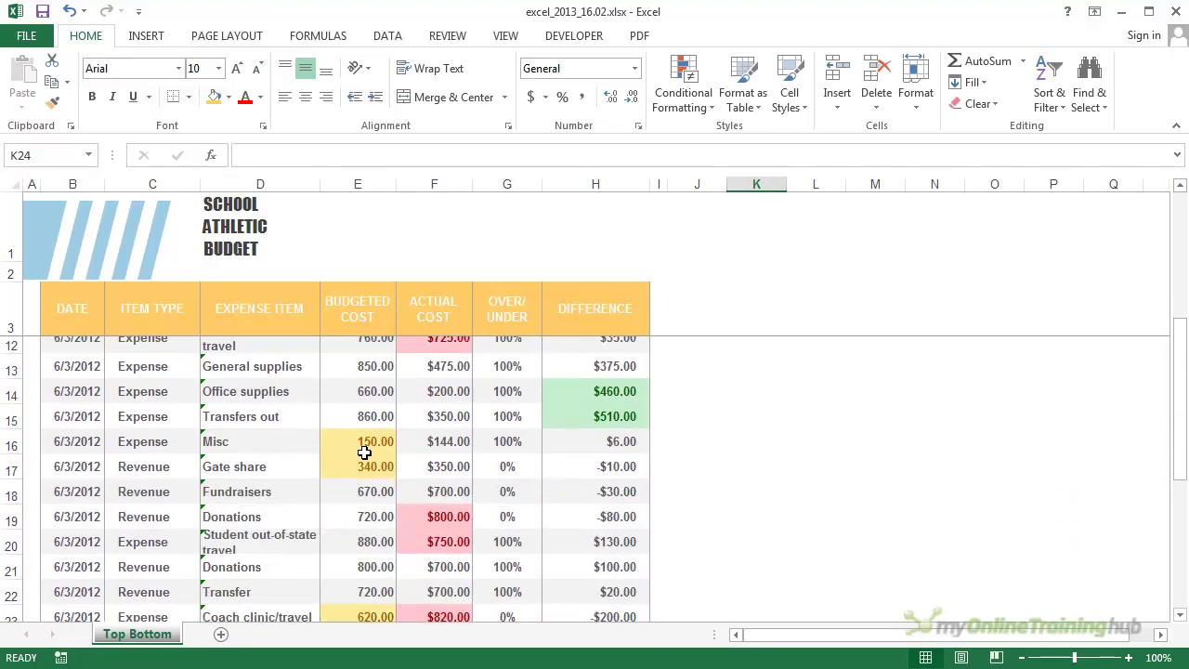
{"action": "scroll", "coordinate": [364, 451], "scroll_direction": "down", "scroll_amount": 1}
{"action": "scroll", "coordinate": [363, 478], "scroll_direction": "down", "scroll_amount": 2}
{"action": "scroll", "coordinate": [363, 484], "scroll_direction": "up", "scroll_amount": 2}
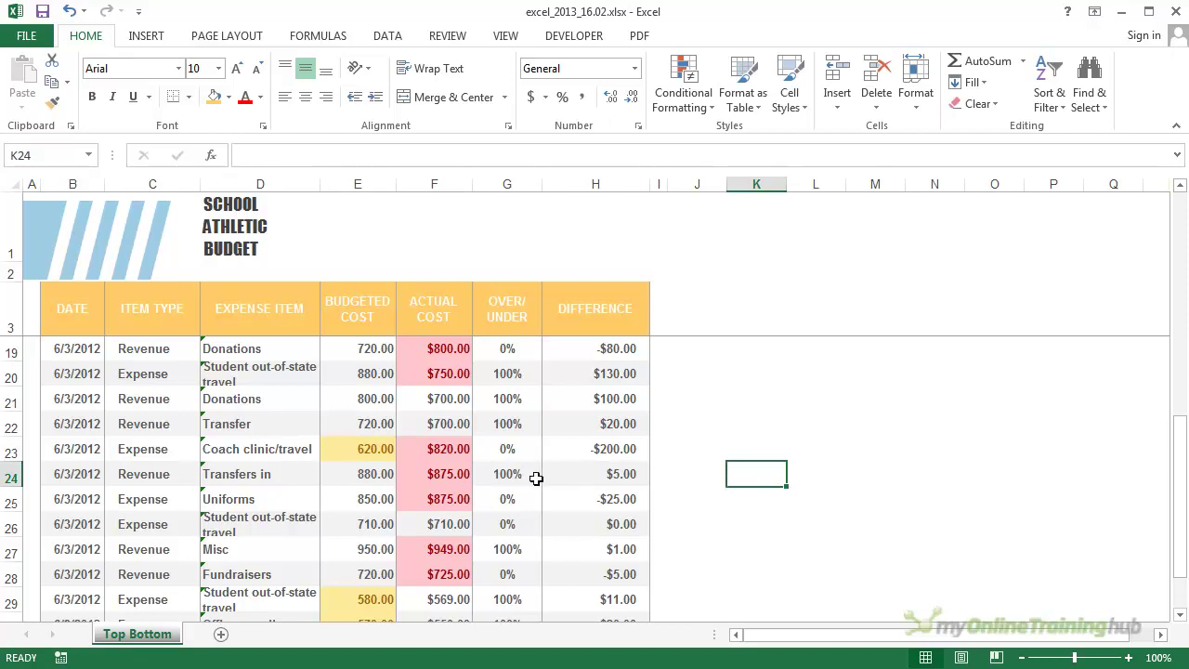
{"action": "scroll", "coordinate": [523, 486], "scroll_direction": "up", "scroll_amount": 5}
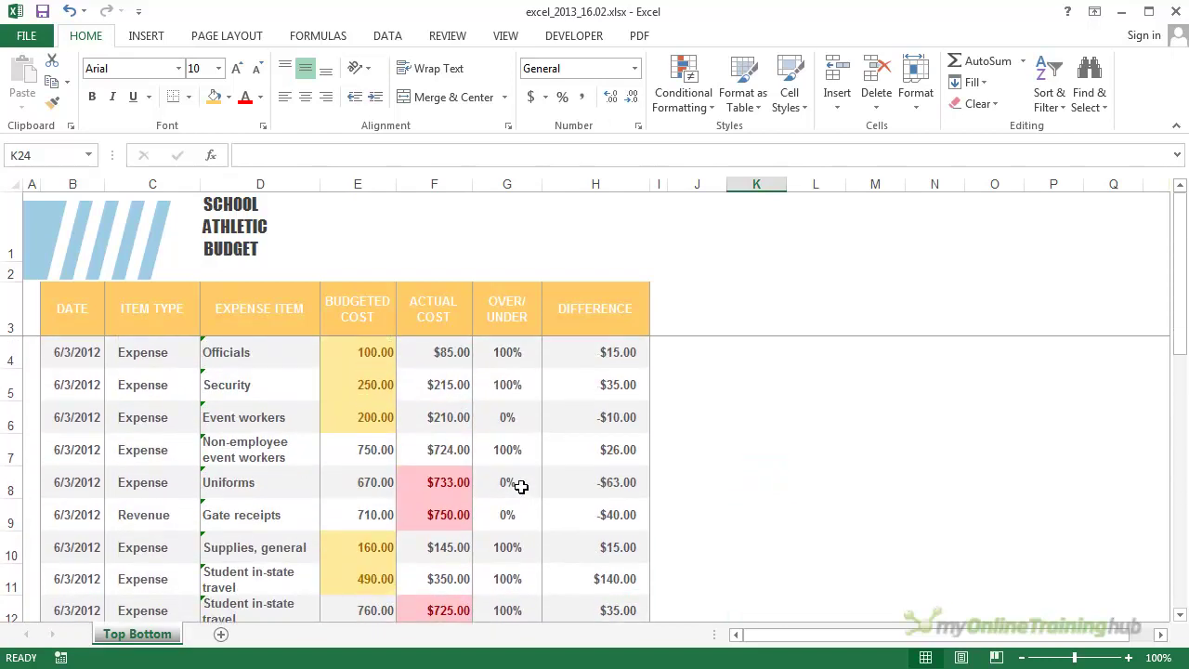
Clear the conditional formatting rules from the entire sheet.
{"action": "left_click", "coordinate": [684, 97]}
{"action": "mouse_move", "coordinate": [787, 361]}
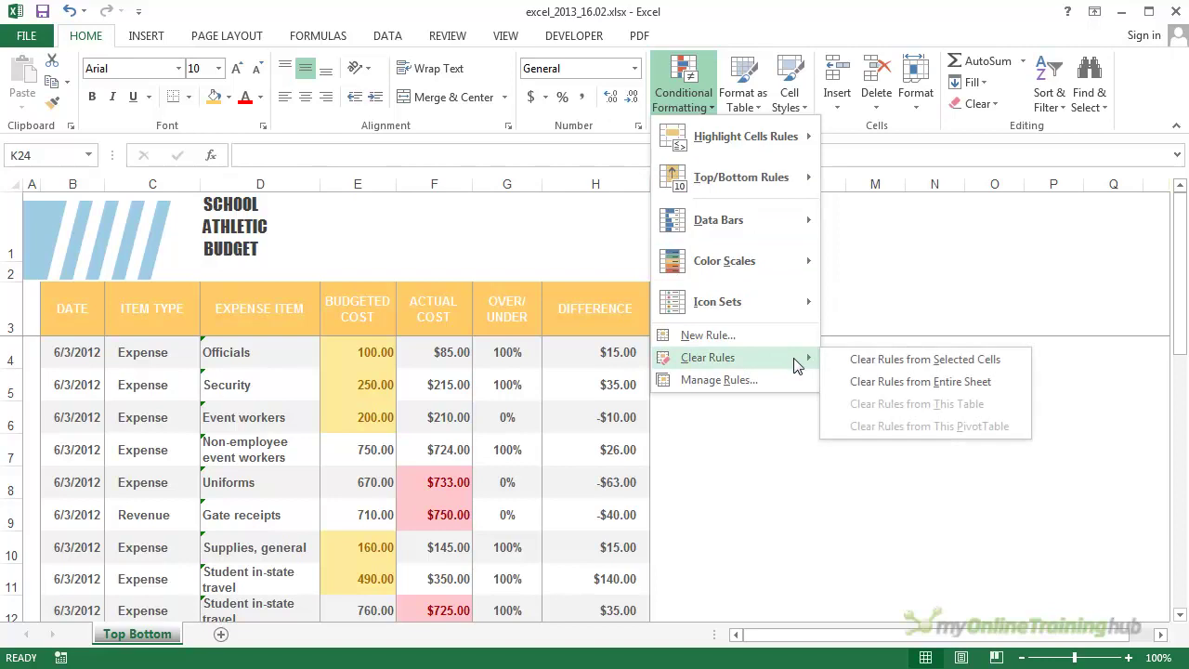
{"action": "left_click", "coordinate": [917, 383]}
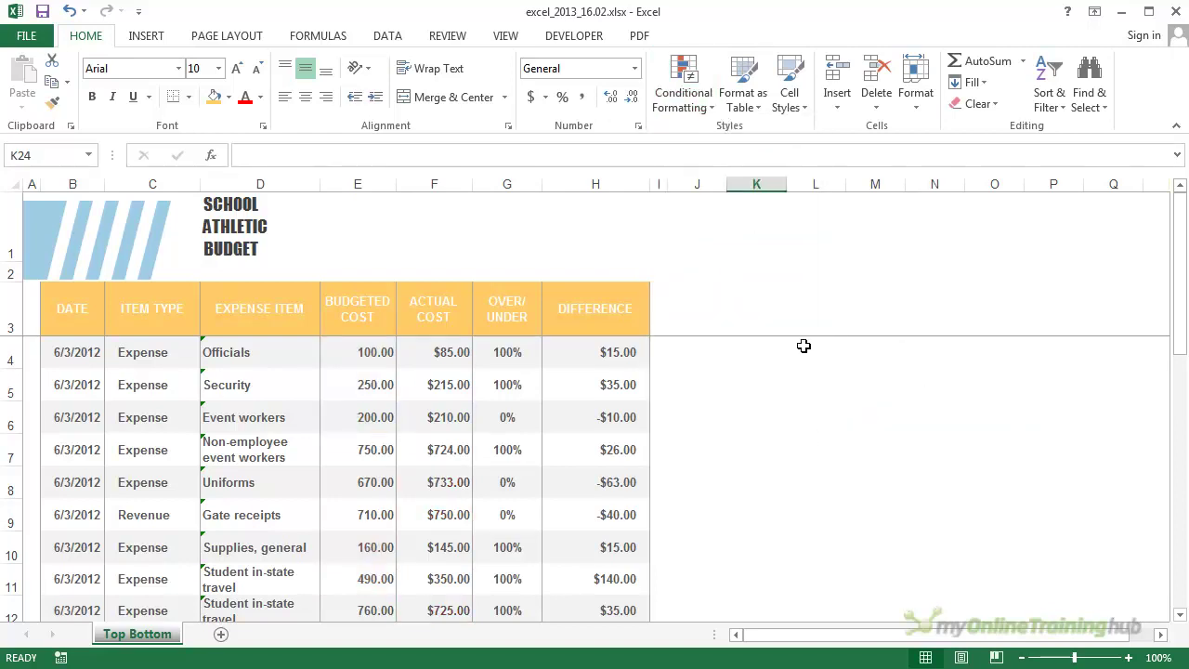
{"action": "left_click", "coordinate": [707, 102]}
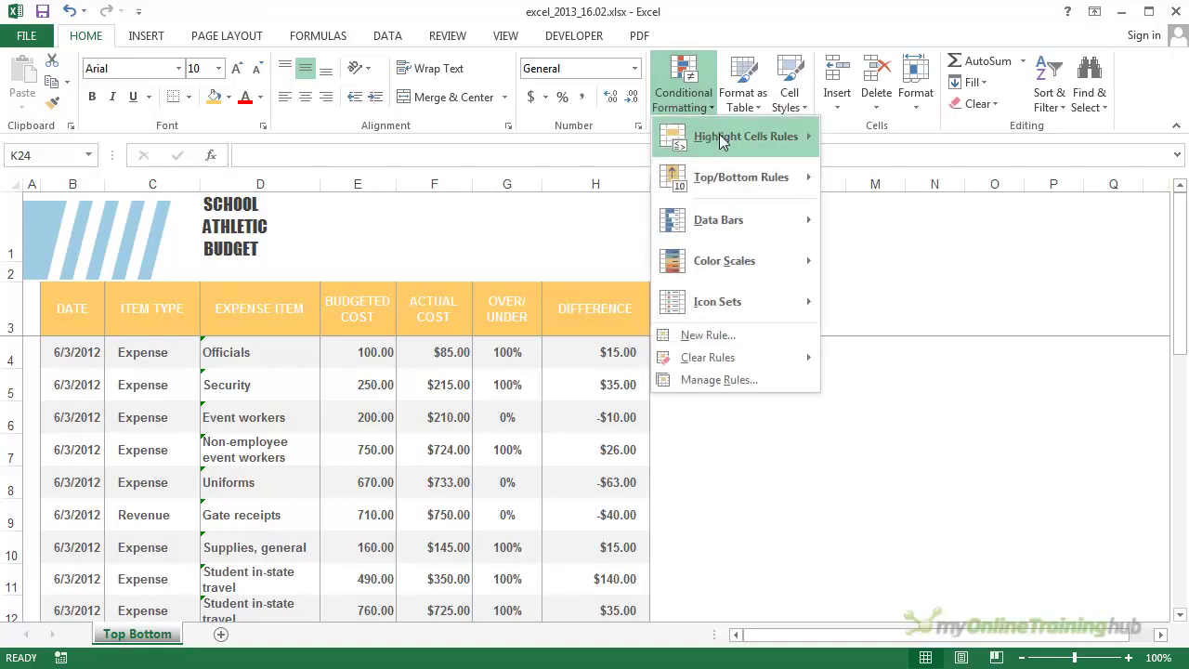
{"action": "mouse_move", "coordinate": [776, 205]}
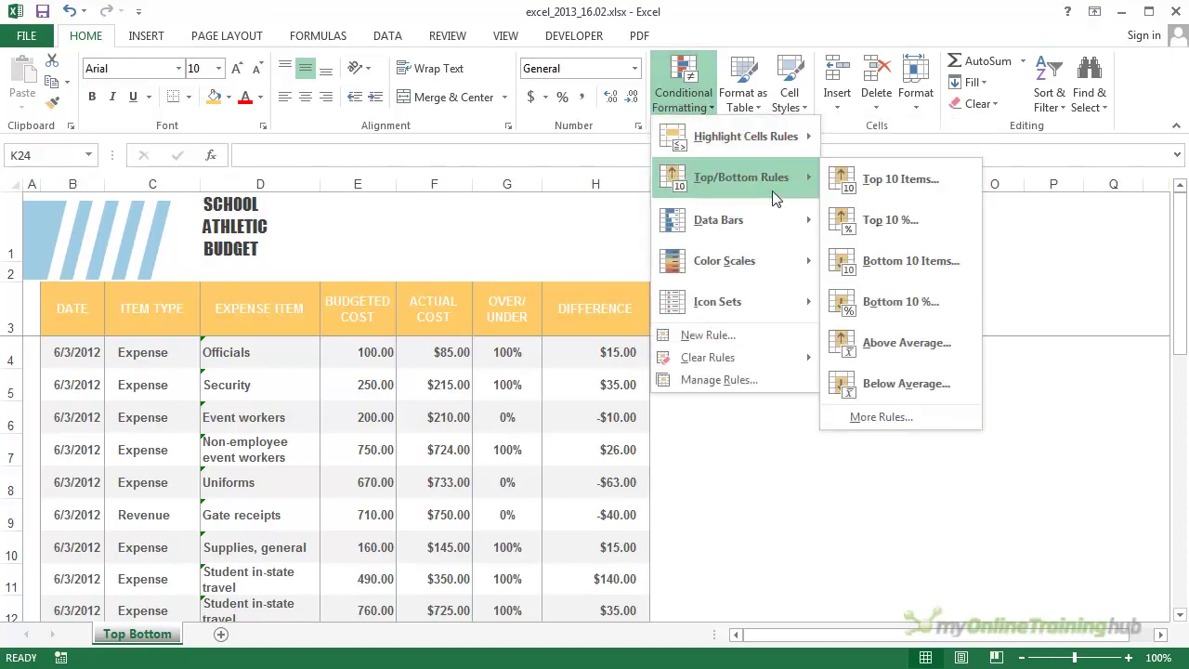
{"action": "left_click", "coordinate": [733, 478]}
Apply a Bottom 10% conditional formatting rule with Light Red Fill with Dark Red Text to the Difference values in H4:H31.
{"action": "left_click_drag", "start_coordinate": [606, 353], "coordinate": [600, 566]}
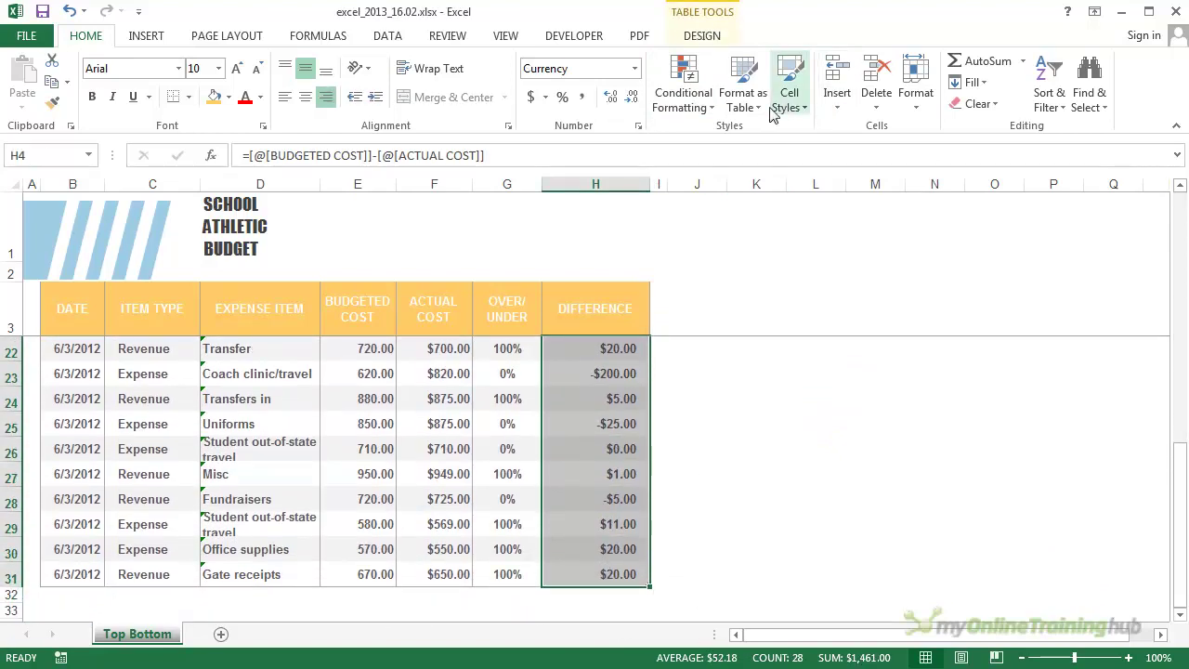
{"action": "left_click", "coordinate": [698, 110]}
{"action": "mouse_move", "coordinate": [762, 174]}
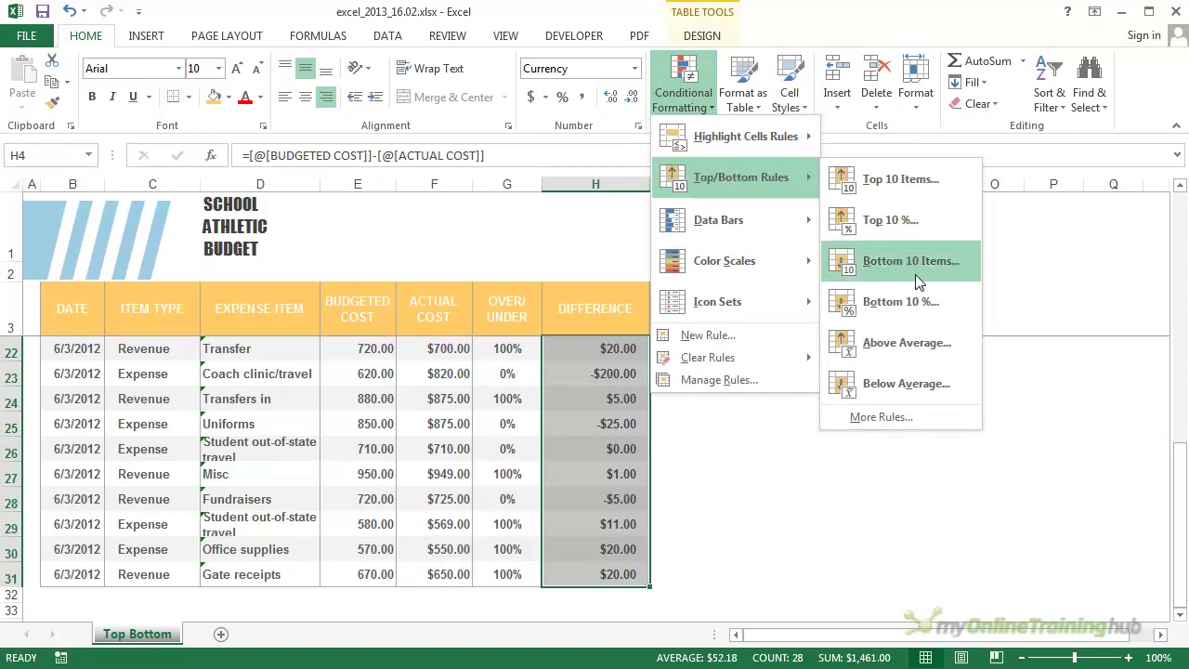
{"action": "left_click", "coordinate": [900, 302]}
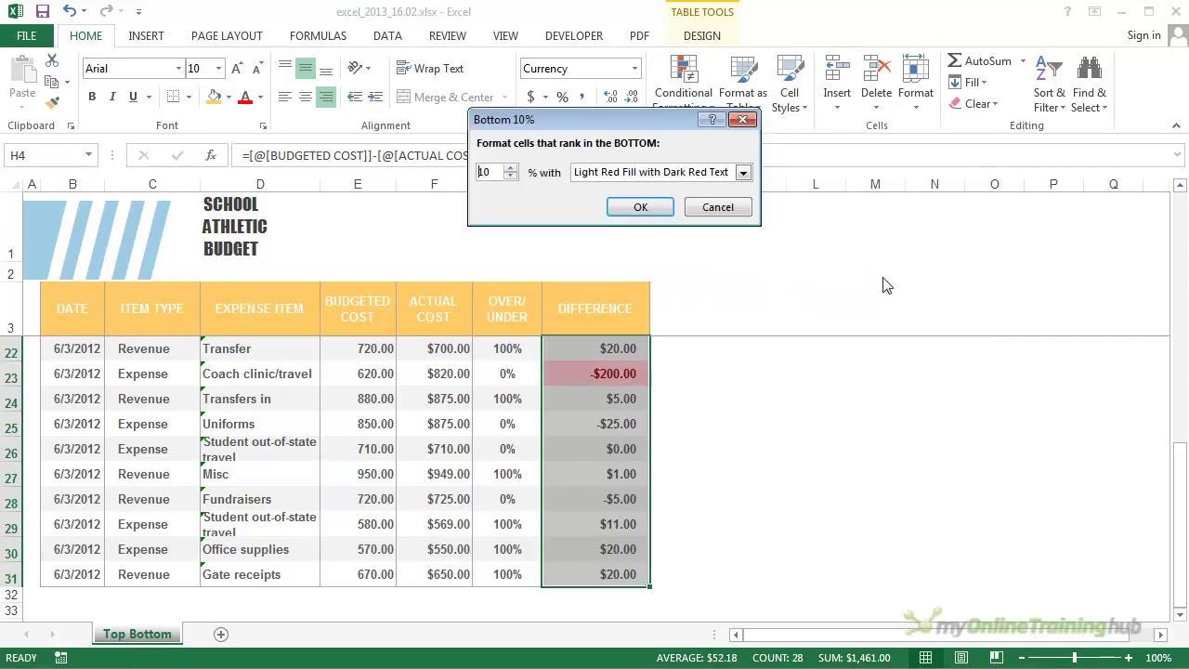
{"action": "left_click", "coordinate": [650, 207]}
{"action": "left_click", "coordinate": [748, 415]}
{"action": "scroll", "coordinate": [629, 441], "scroll_direction": "up", "scroll_amount": 2}
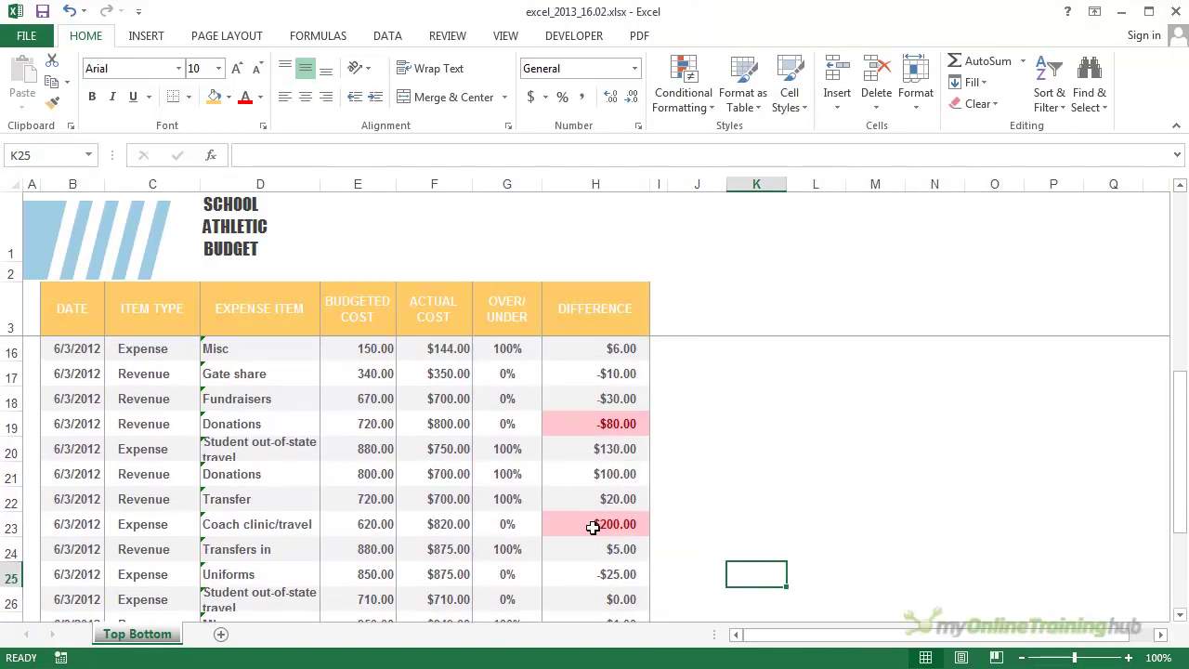
{"action": "scroll", "coordinate": [613, 520], "scroll_direction": "up", "scroll_amount": 4}
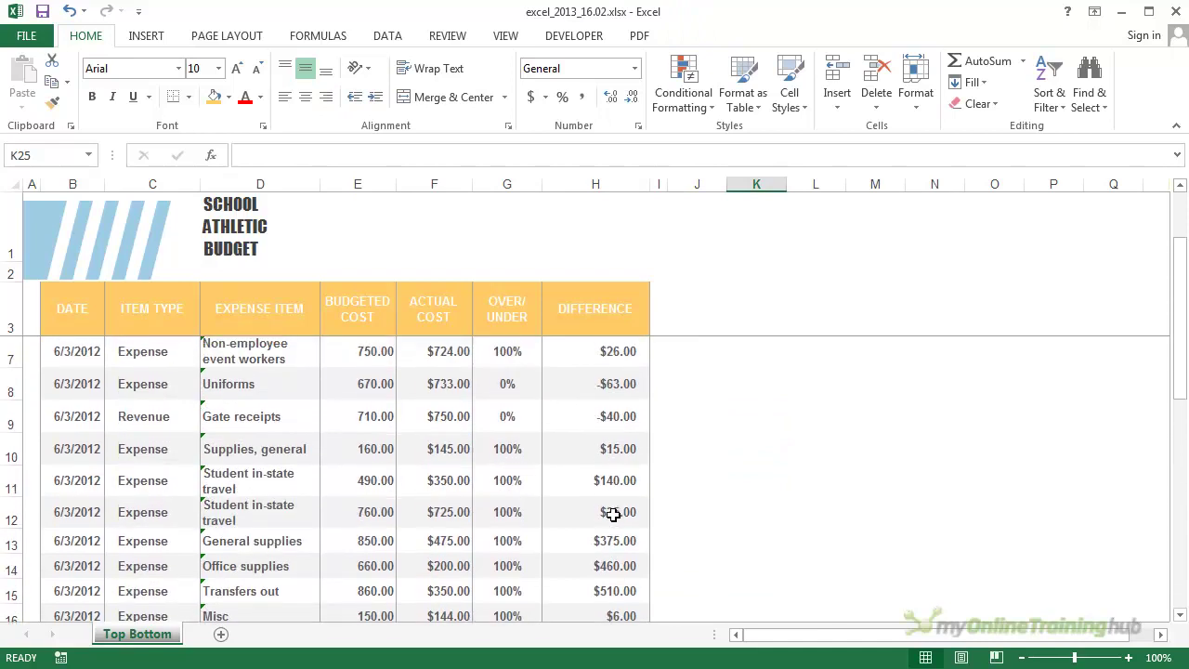
{"action": "scroll", "coordinate": [616, 424], "scroll_direction": "down", "scroll_amount": 4}
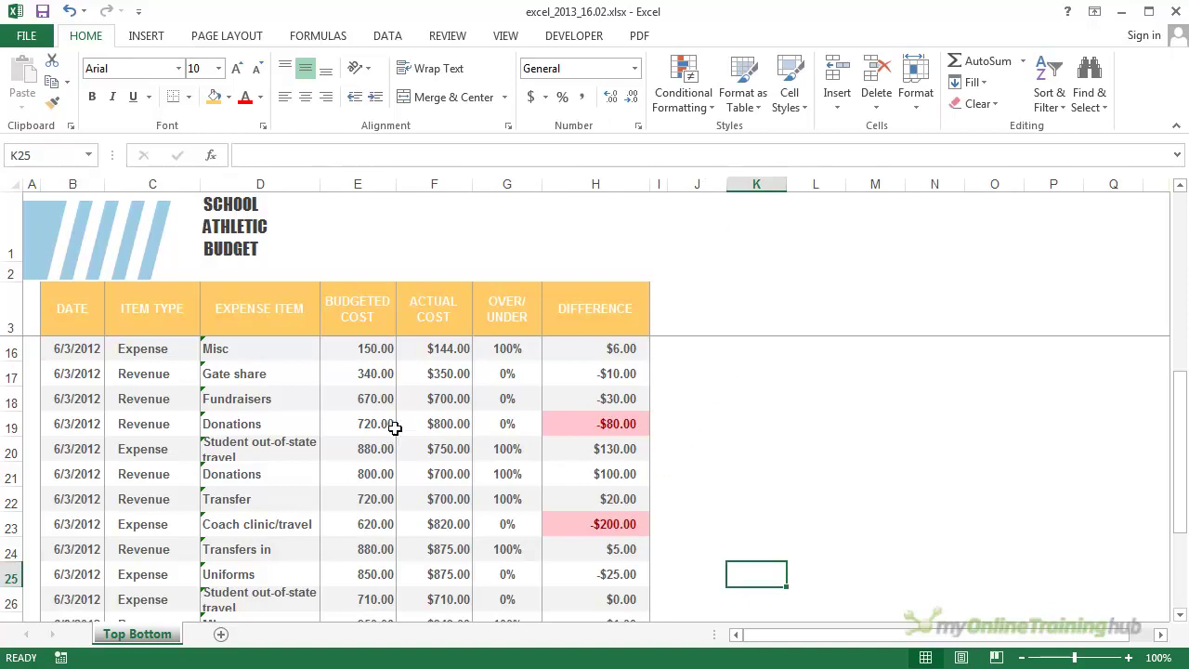
Apply an Above Average conditional formatting rule with Green Fill with Dark Green Text to the actual costs in F4:F31.
{"action": "scroll", "coordinate": [424, 390], "scroll_direction": "up", "scroll_amount": 4}
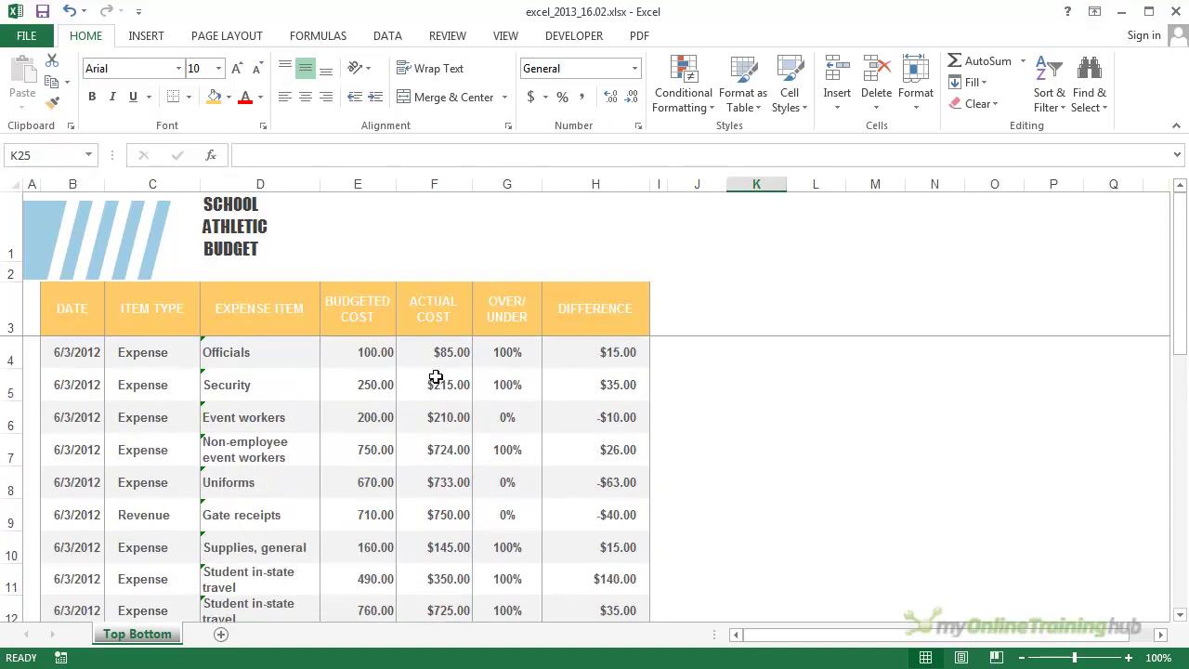
{"action": "left_click_drag", "start_coordinate": [438, 347], "coordinate": [444, 576]}
{"action": "left_click", "coordinate": [685, 92]}
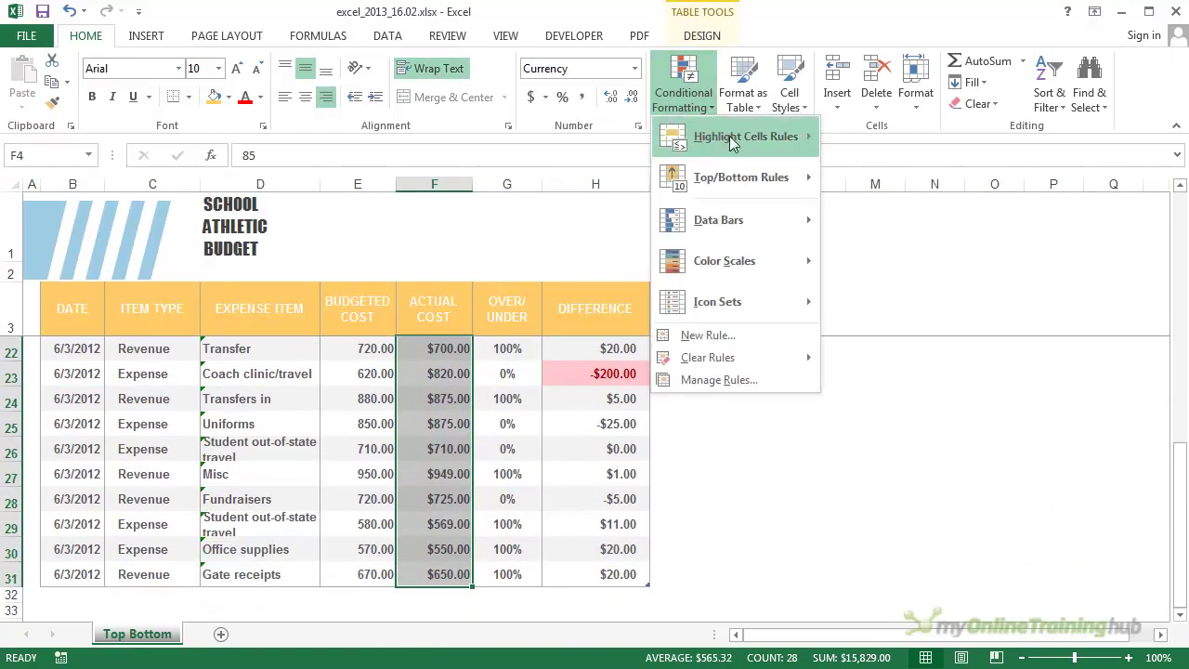
{"action": "mouse_move", "coordinate": [743, 172]}
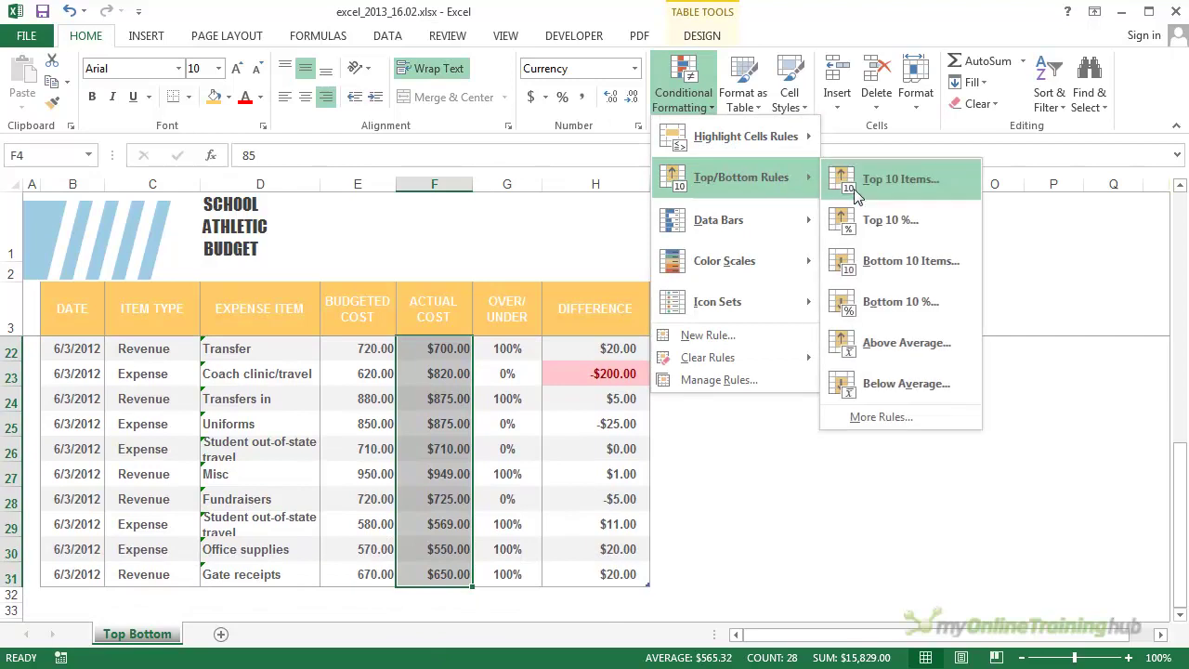
{"action": "left_click", "coordinate": [899, 341]}
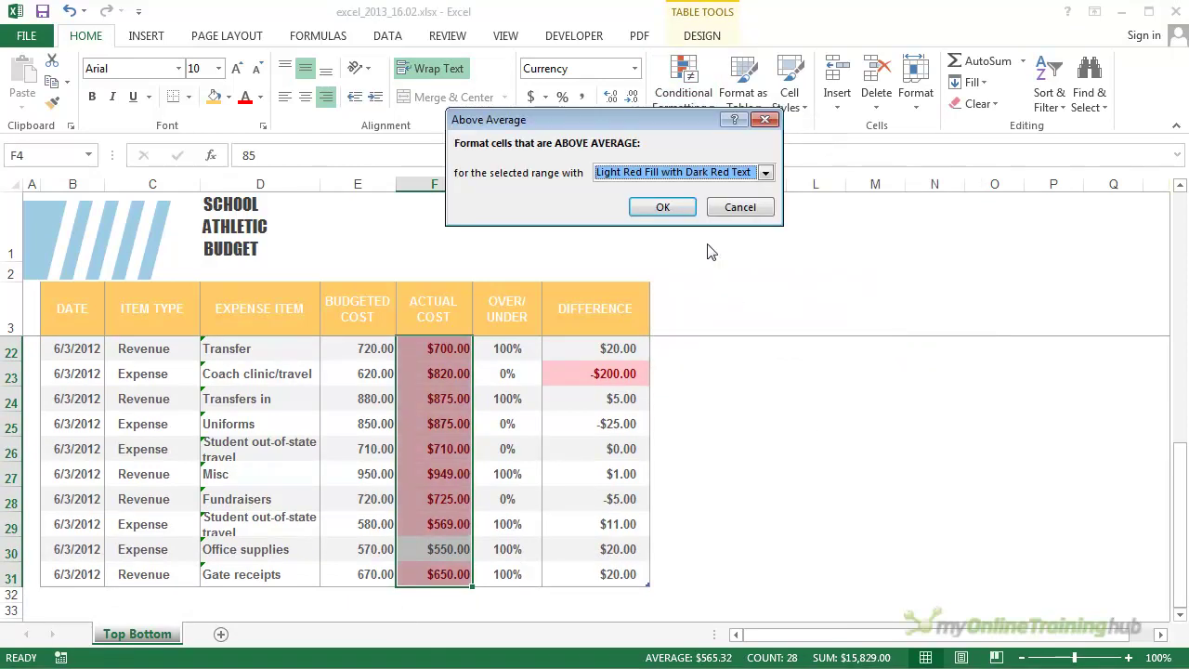
{"action": "left_click", "coordinate": [765, 173]}
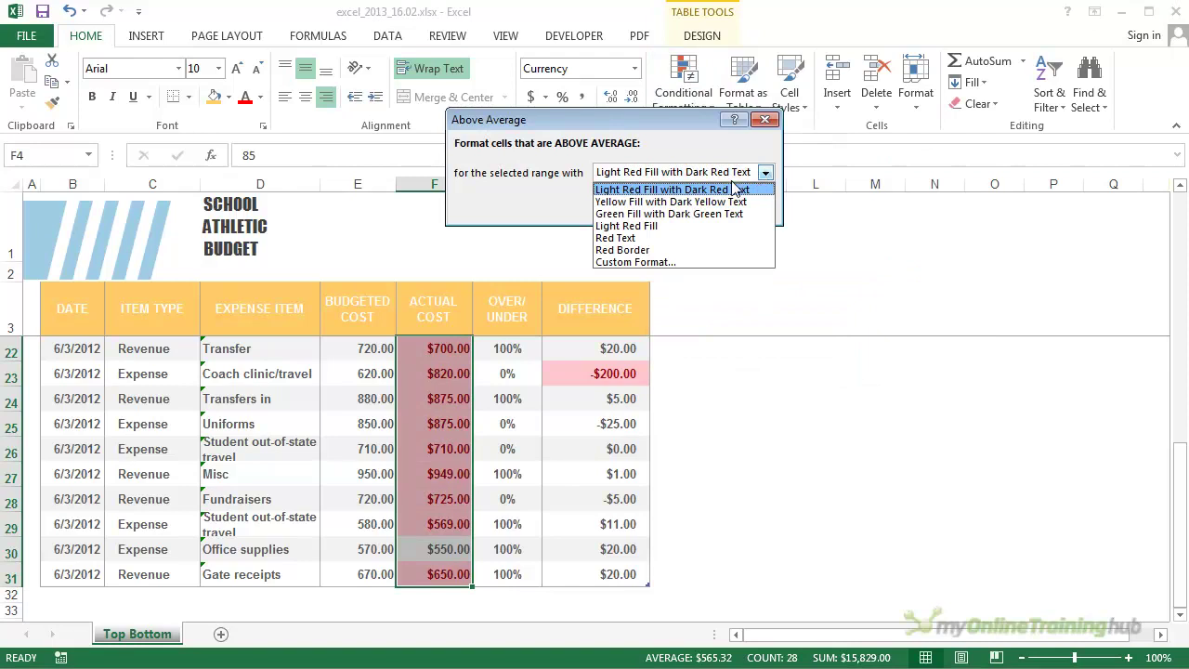
{"action": "left_click", "coordinate": [677, 215]}
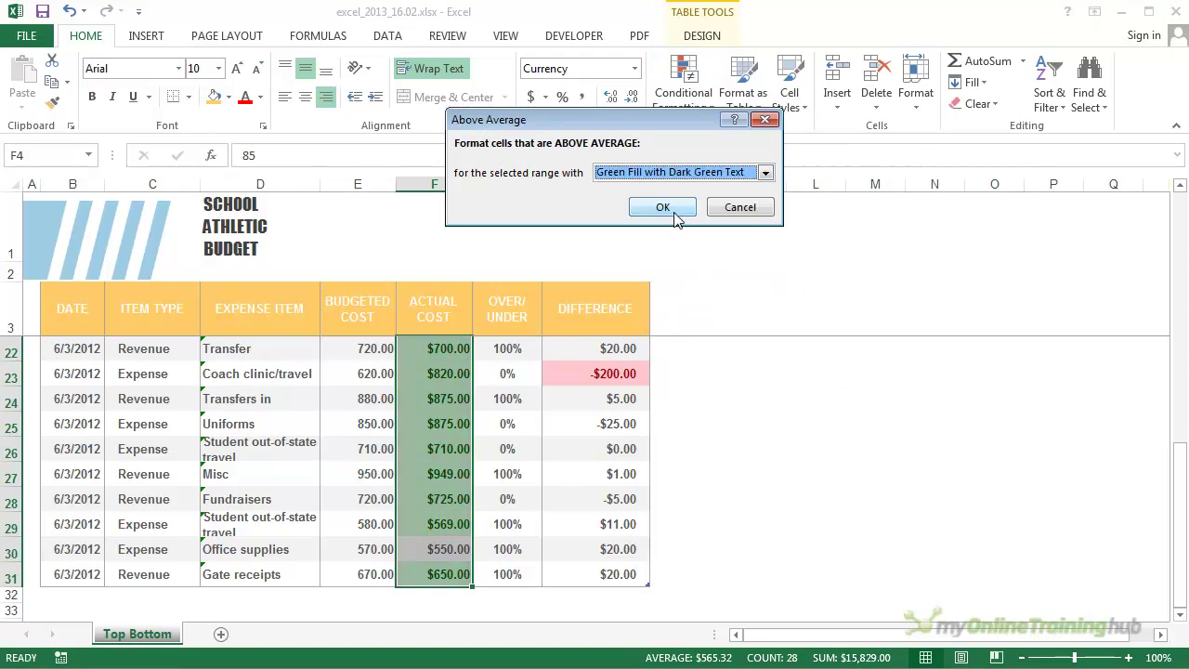
{"action": "left_click", "coordinate": [663, 207]}
{"action": "left_click", "coordinate": [698, 393]}
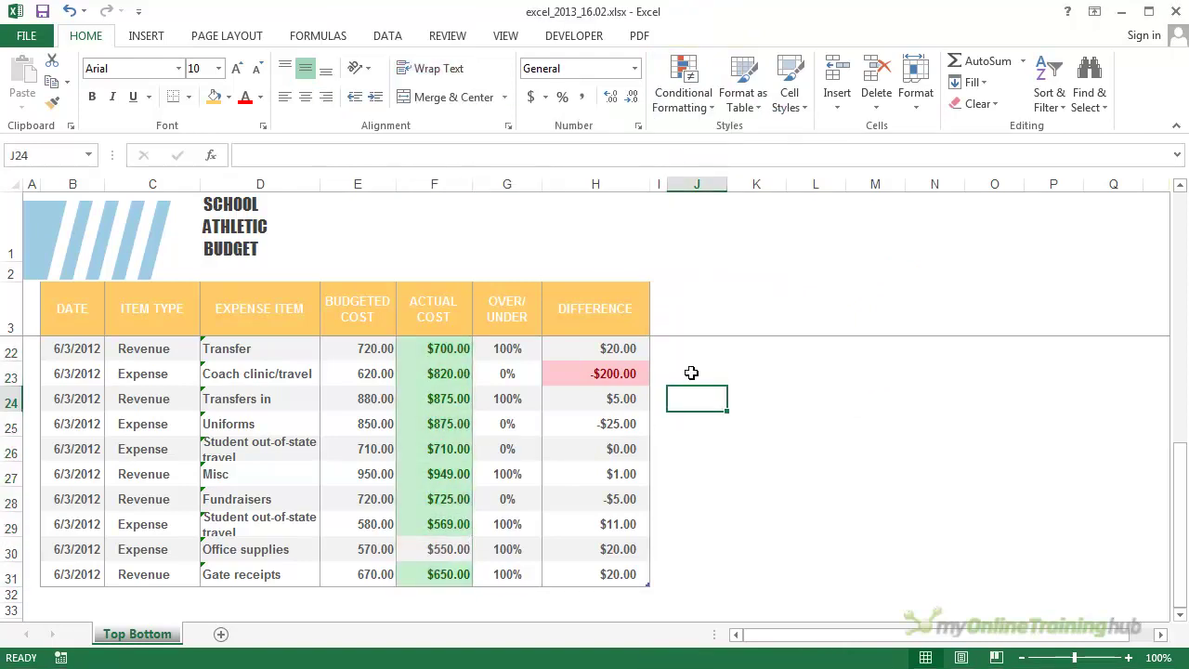
{"action": "scroll", "coordinate": [433, 491], "scroll_direction": "up", "scroll_amount": 6}
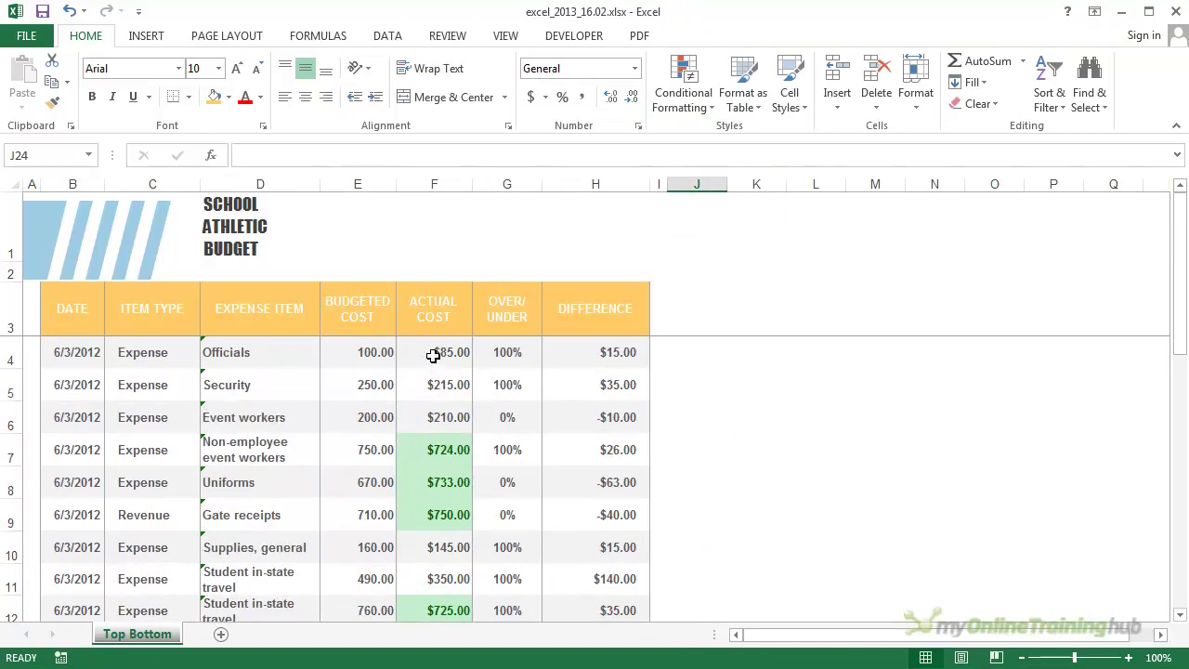
{"action": "scroll", "coordinate": [433, 355], "scroll_direction": "down", "scroll_amount": 7}
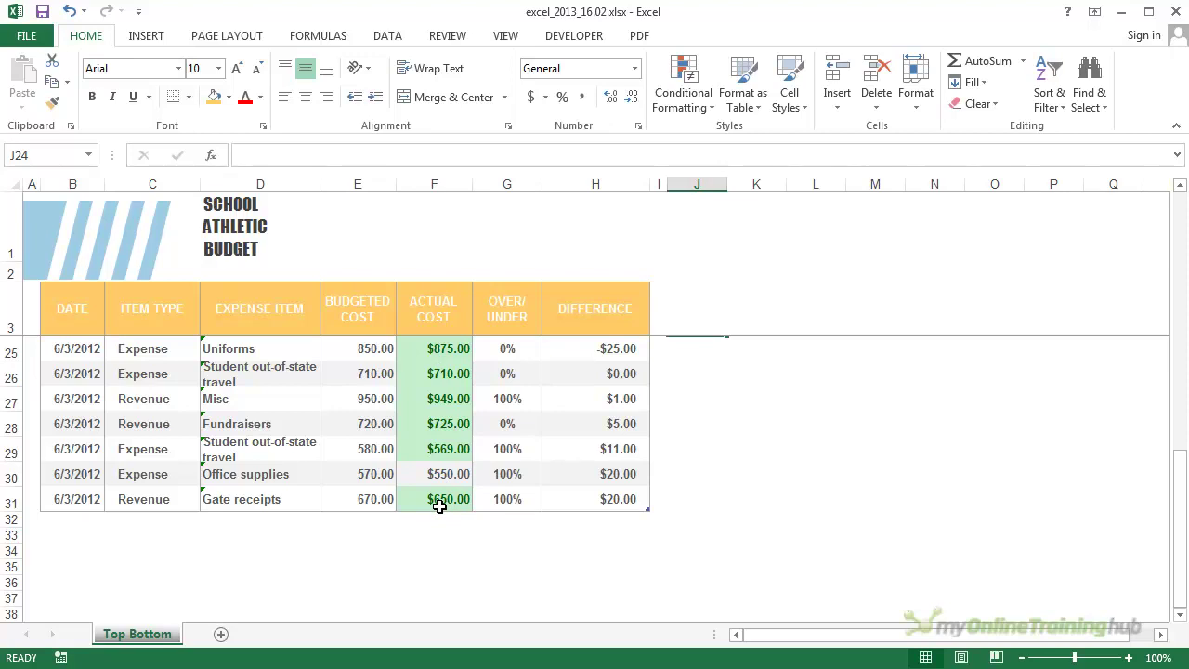
{"action": "scroll", "coordinate": [440, 507], "scroll_direction": "up", "scroll_amount": 7}
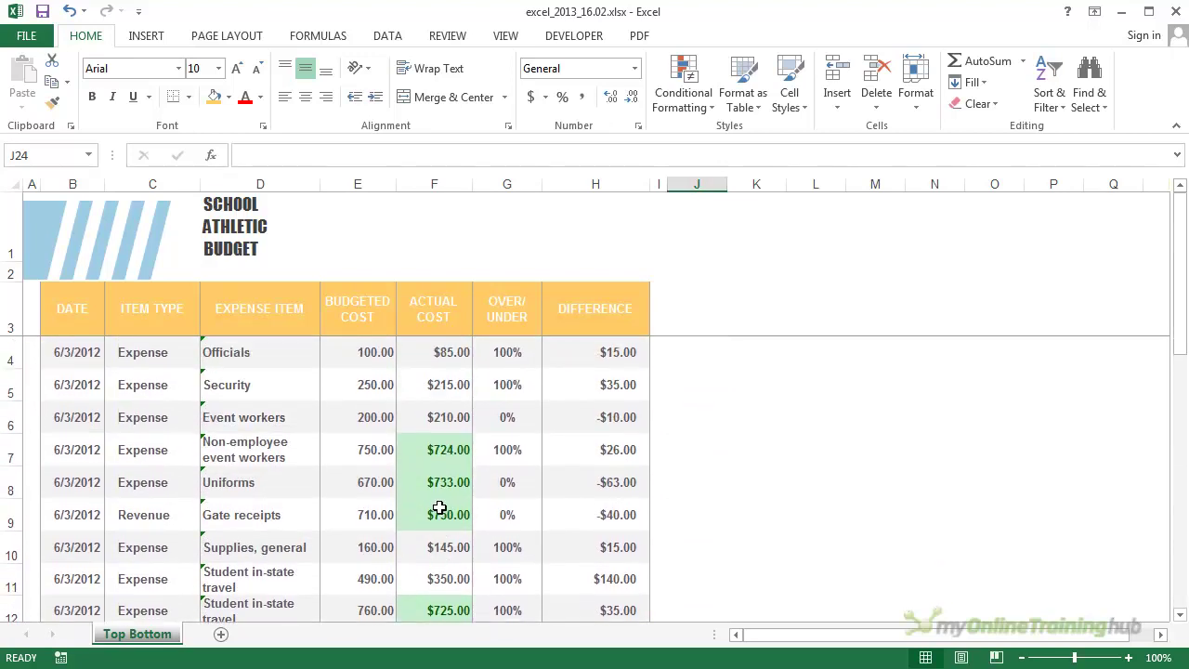
{"action": "left_click", "coordinate": [684, 93]}
{"action": "mouse_move", "coordinate": [741, 181]}
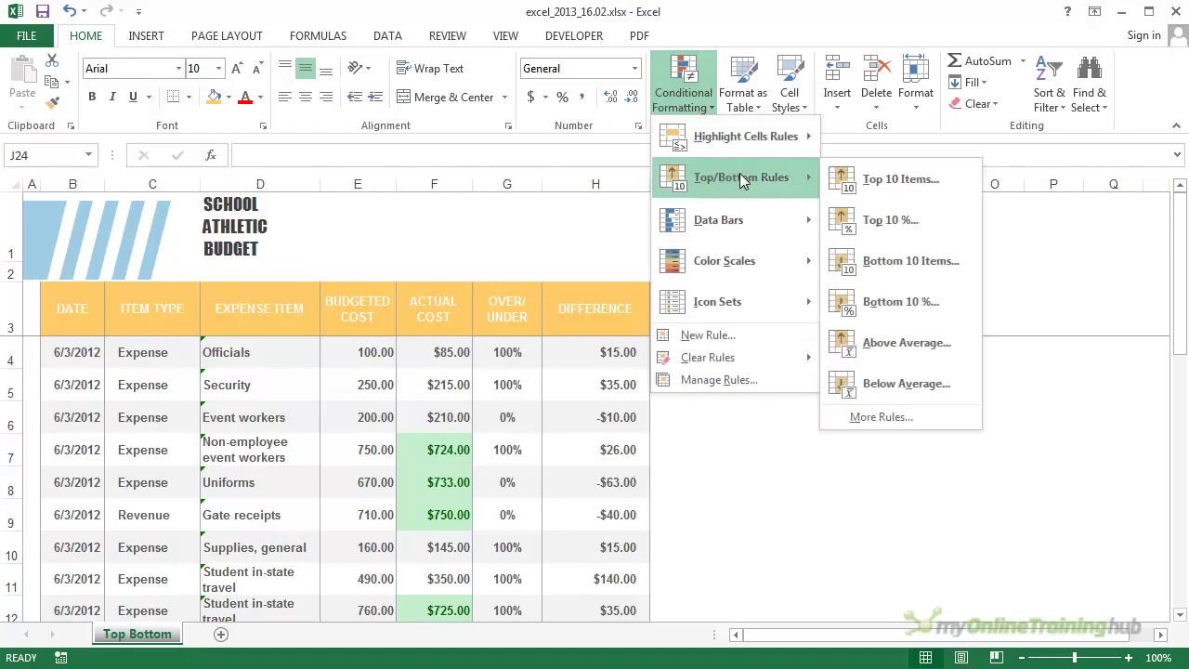
{"action": "left_click", "coordinate": [735, 37]}
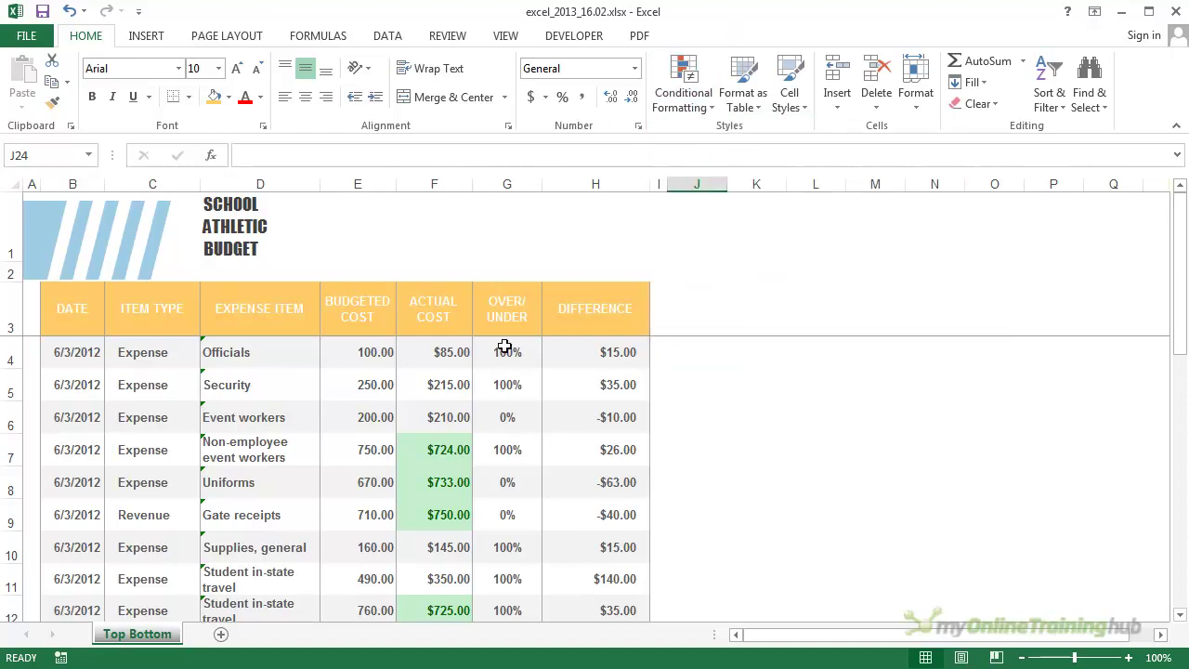
Review which values in the Actual Cost column are highlighted as above average throughout the table.
{"action": "scroll", "coordinate": [434, 388], "scroll_direction": "down", "scroll_amount": 4}
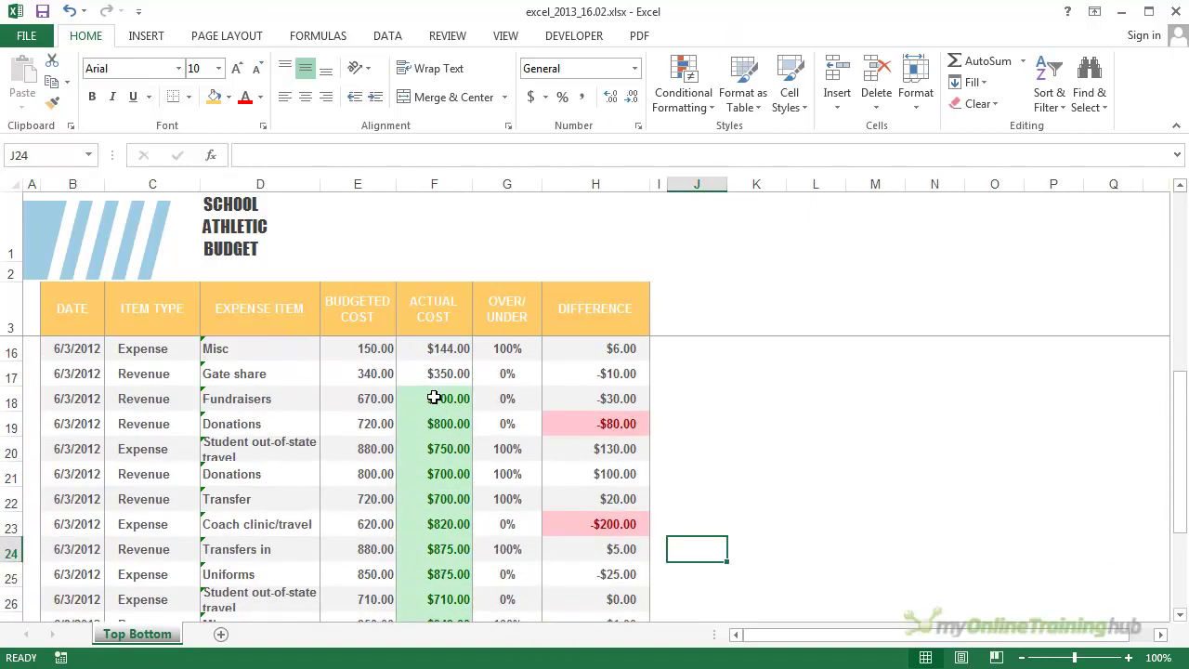
{"action": "scroll", "coordinate": [434, 398], "scroll_direction": "down", "scroll_amount": 2}
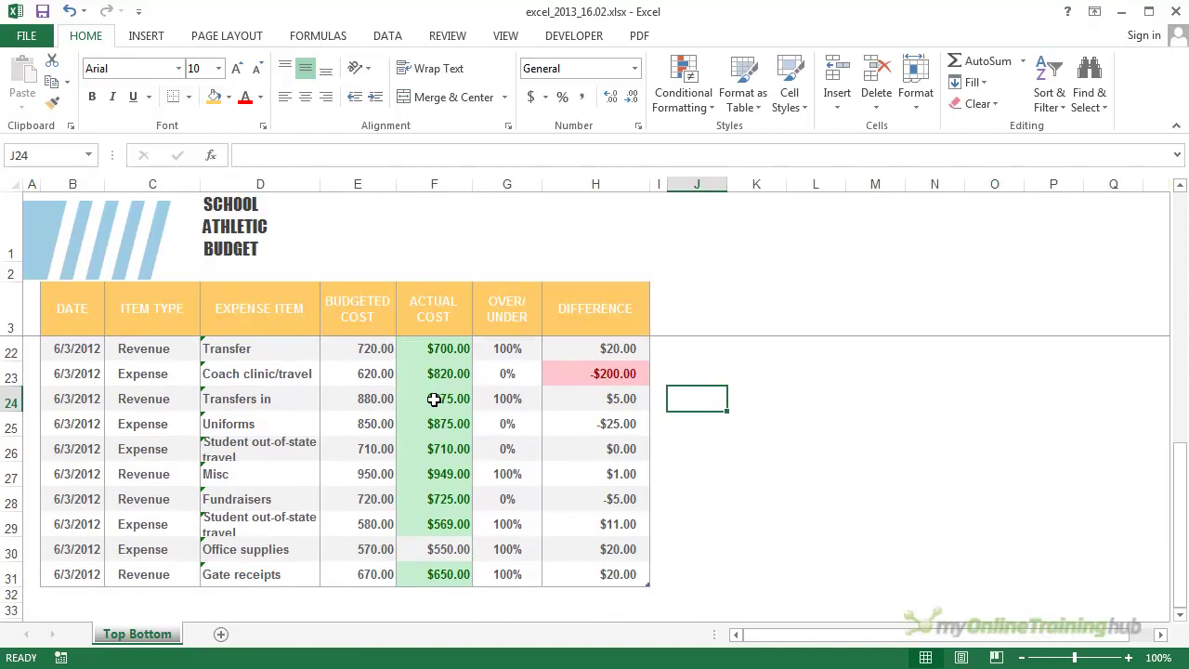
{"action": "scroll", "coordinate": [434, 399], "scroll_direction": "up", "scroll_amount": 6}
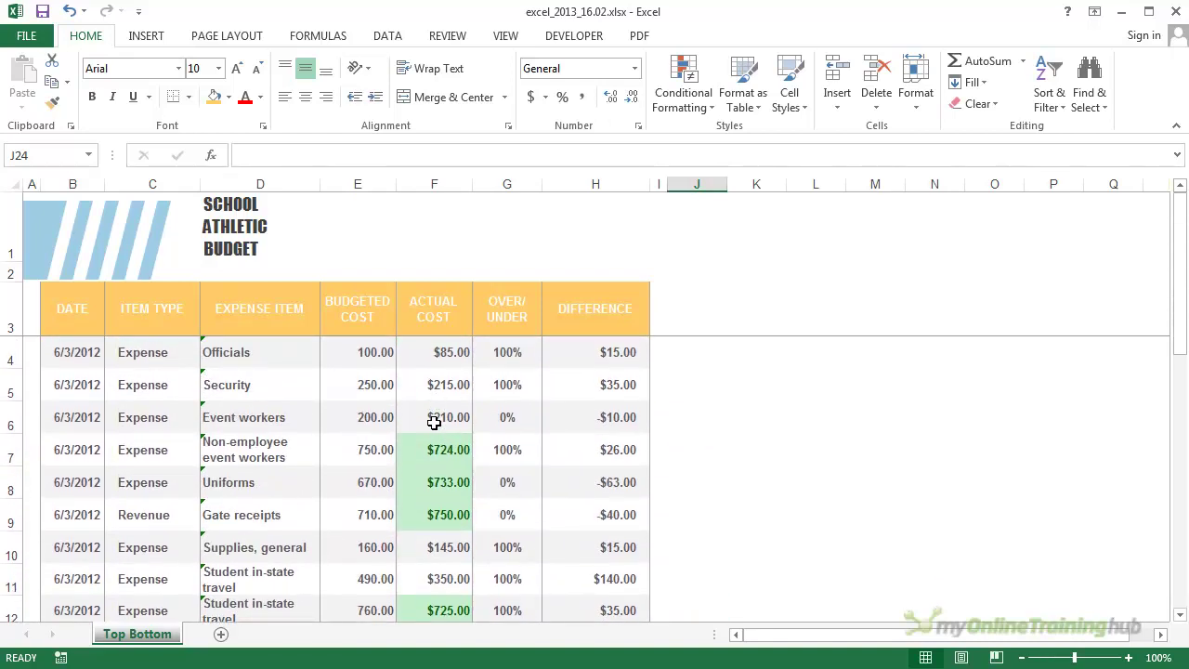
{"action": "scroll", "coordinate": [434, 422], "scroll_direction": "down", "scroll_amount": 3}
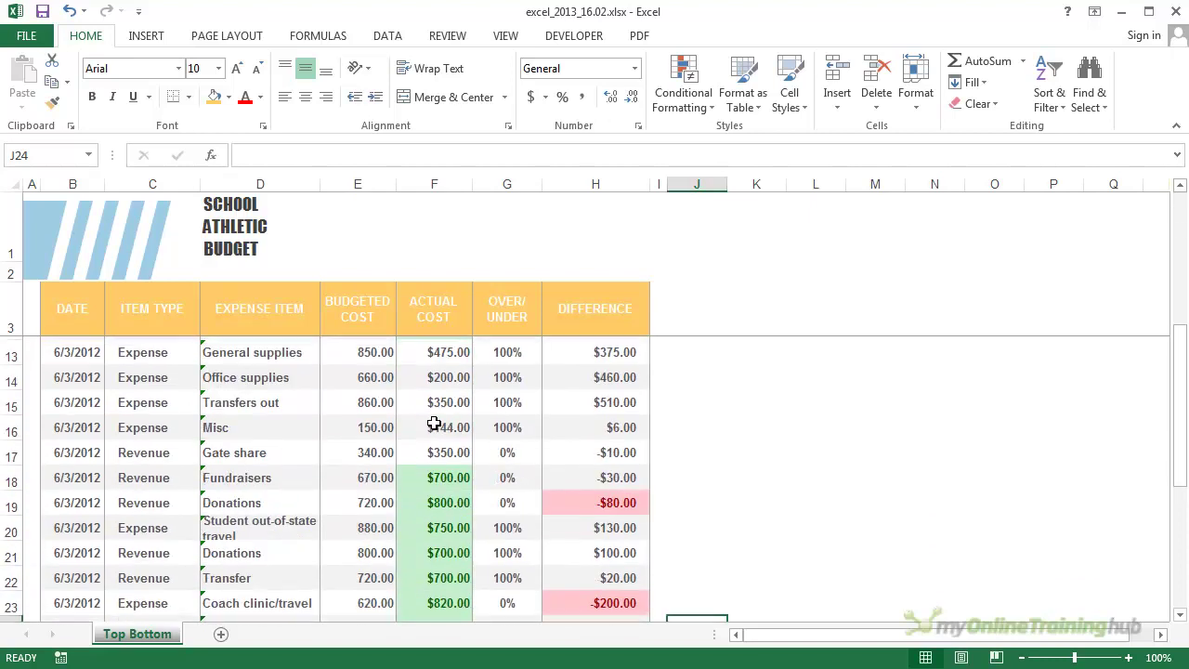
{"action": "scroll", "coordinate": [434, 422], "scroll_direction": "up", "scroll_amount": 3}
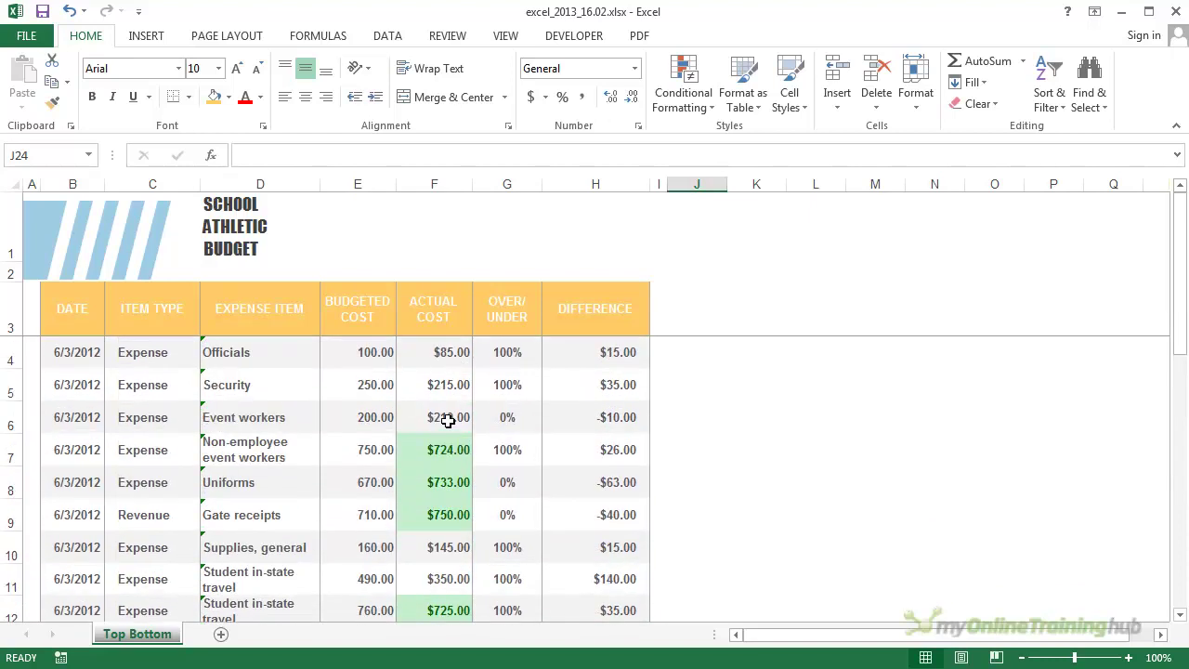
{"action": "scroll", "coordinate": [448, 424], "scroll_direction": "down", "scroll_amount": 2}
{"action": "scroll", "coordinate": [448, 425], "scroll_direction": "down", "scroll_amount": 5}
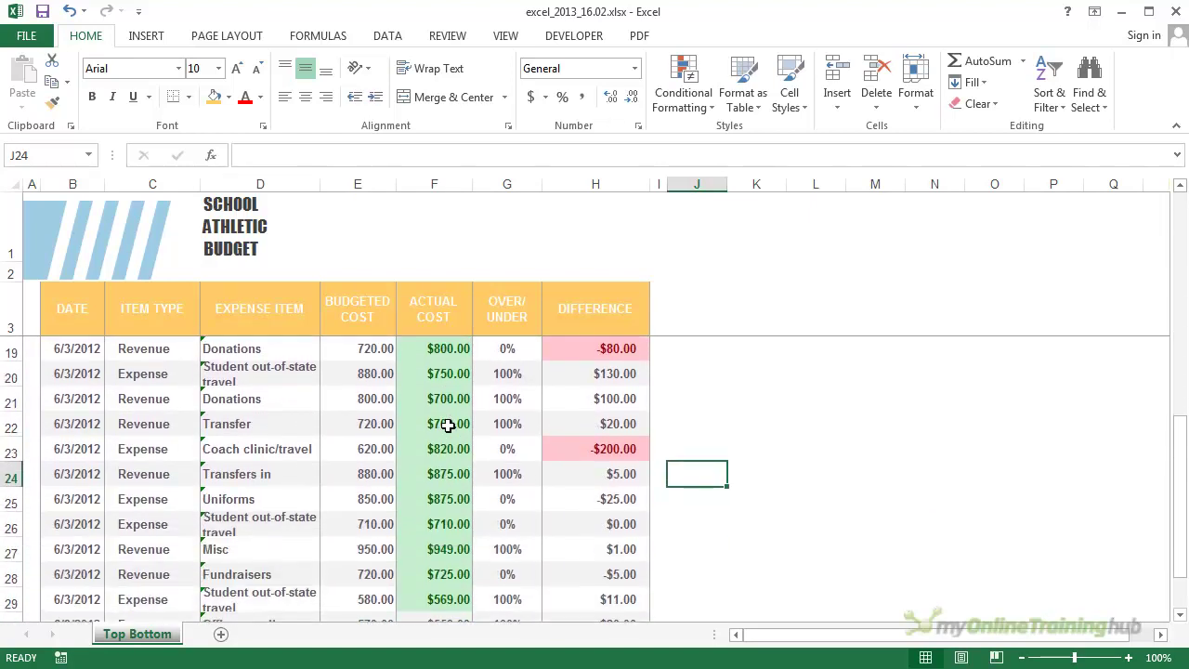
{"action": "scroll", "coordinate": [448, 425], "scroll_direction": "up", "scroll_amount": 2}
{"action": "scroll", "coordinate": [454, 472], "scroll_direction": "up", "scroll_amount": 5}
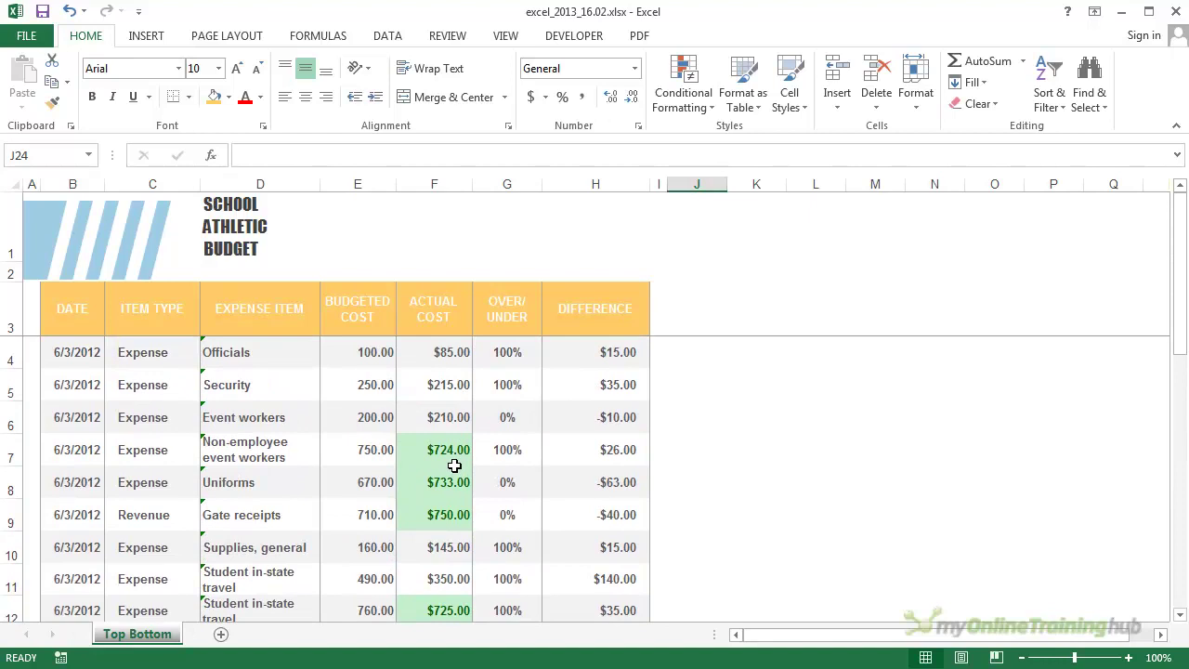
{"action": "left_click", "coordinate": [685, 98]}
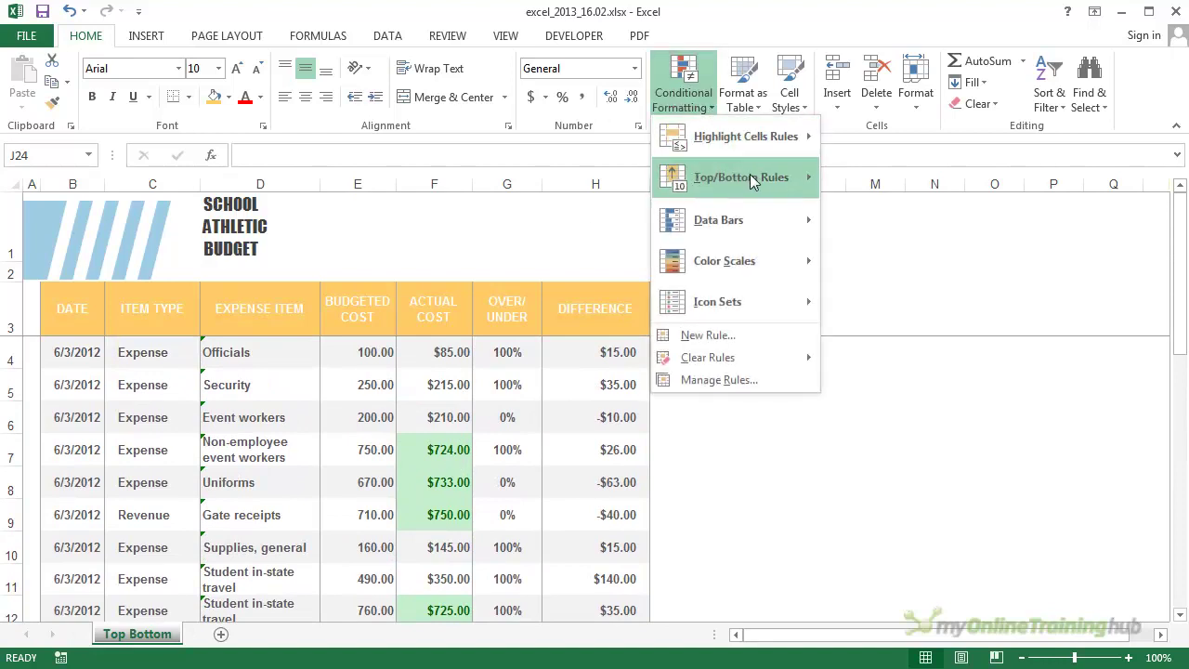
{"action": "mouse_move", "coordinate": [749, 174]}
{"action": "left_click", "coordinate": [1025, 267]}
Apply a Below Average conditional formatting rule with Light Red Fill with Dark Red Text to the budgeted costs in E4:E31.
{"action": "left_click_drag", "start_coordinate": [363, 352], "coordinate": [363, 566]}
{"action": "left_click", "coordinate": [683, 93]}
{"action": "mouse_move", "coordinate": [750, 177]}
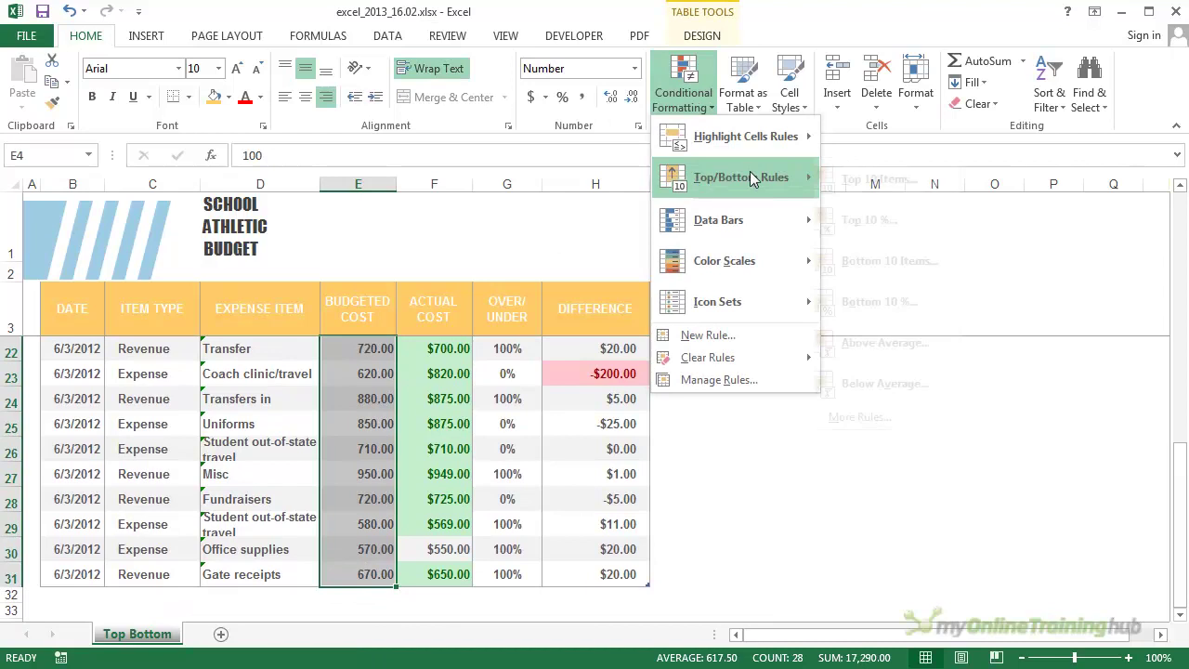
{"action": "left_click", "coordinate": [894, 383]}
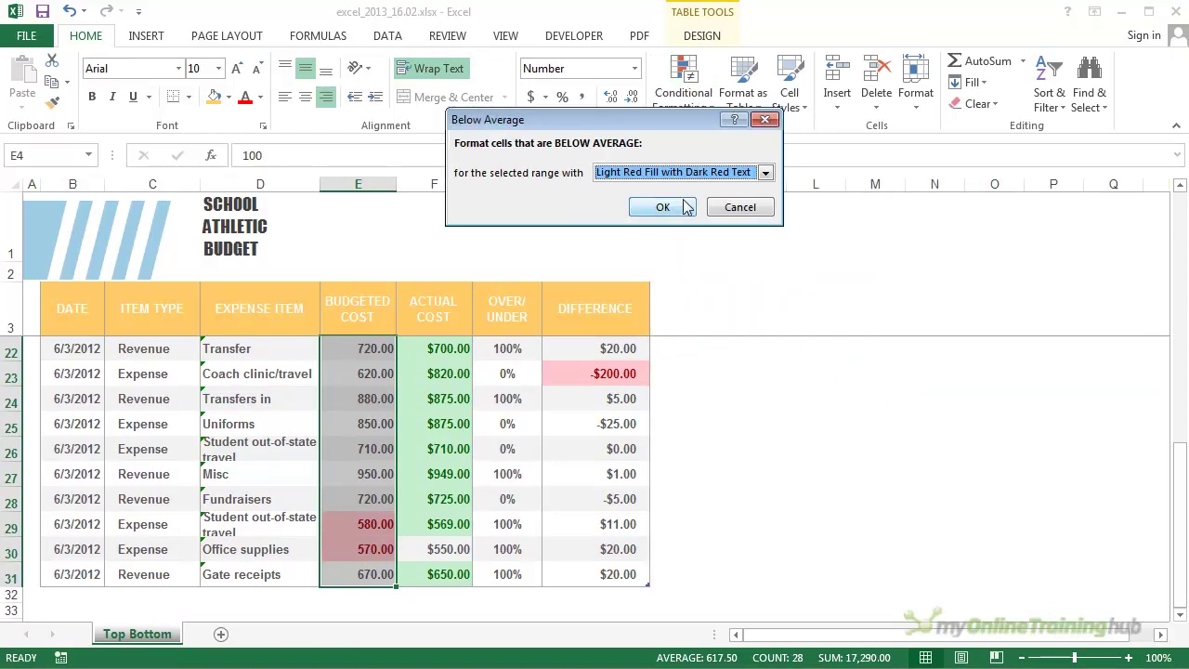
{"action": "left_click", "coordinate": [663, 207]}
{"action": "left_click", "coordinate": [754, 488]}
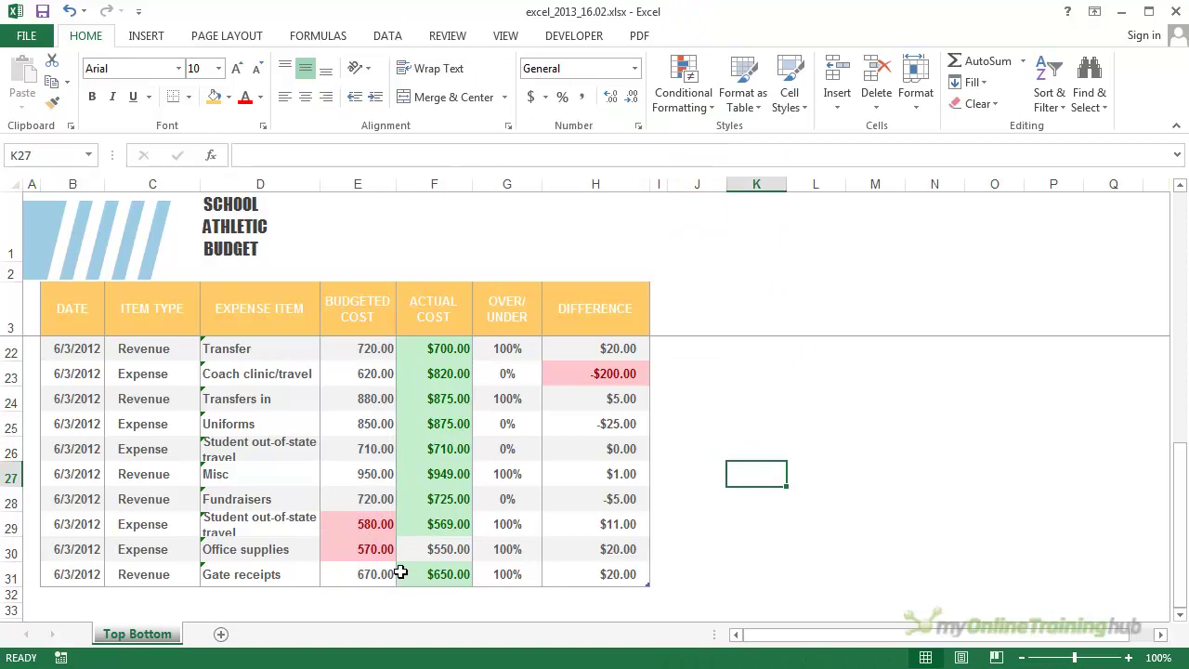
Examine the below-average highlights in the Budgeted Cost column alongside the other formatted columns, from the first to the last table row.
{"action": "scroll", "coordinate": [359, 529], "scroll_direction": "up", "scroll_amount": 5}
{"action": "scroll", "coordinate": [359, 529], "scroll_direction": "up", "scroll_amount": 2}
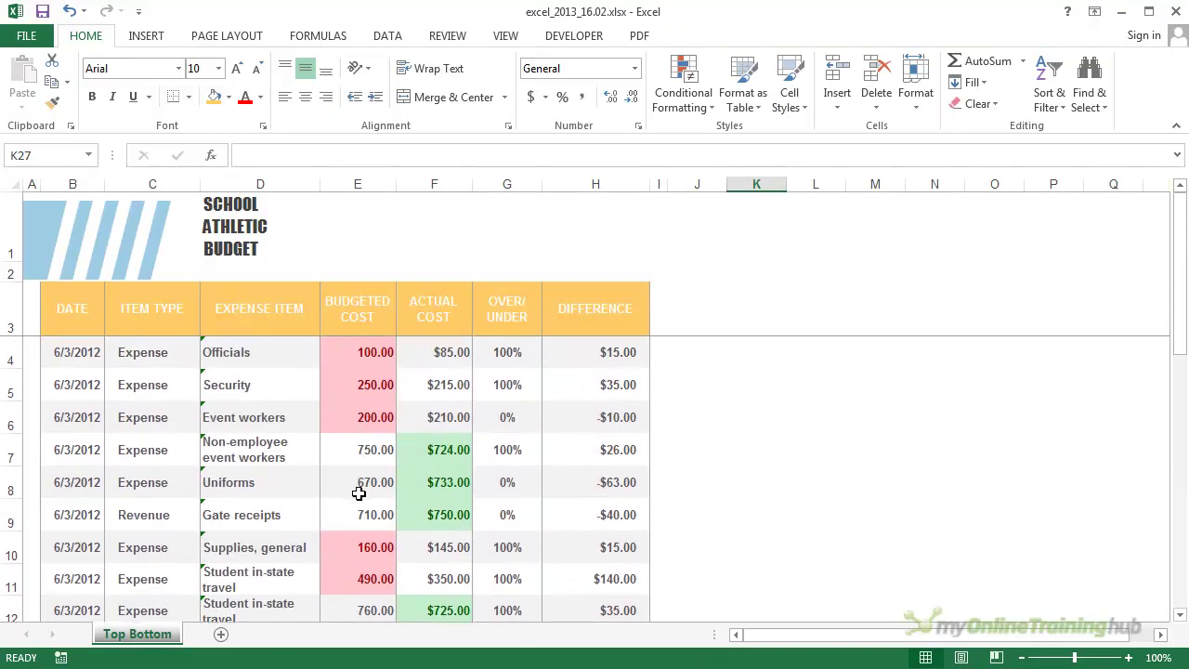
{"action": "scroll", "coordinate": [359, 493], "scroll_direction": "down", "scroll_amount": 6}
{"action": "scroll", "coordinate": [358, 493], "scroll_direction": "down", "scroll_amount": 1}
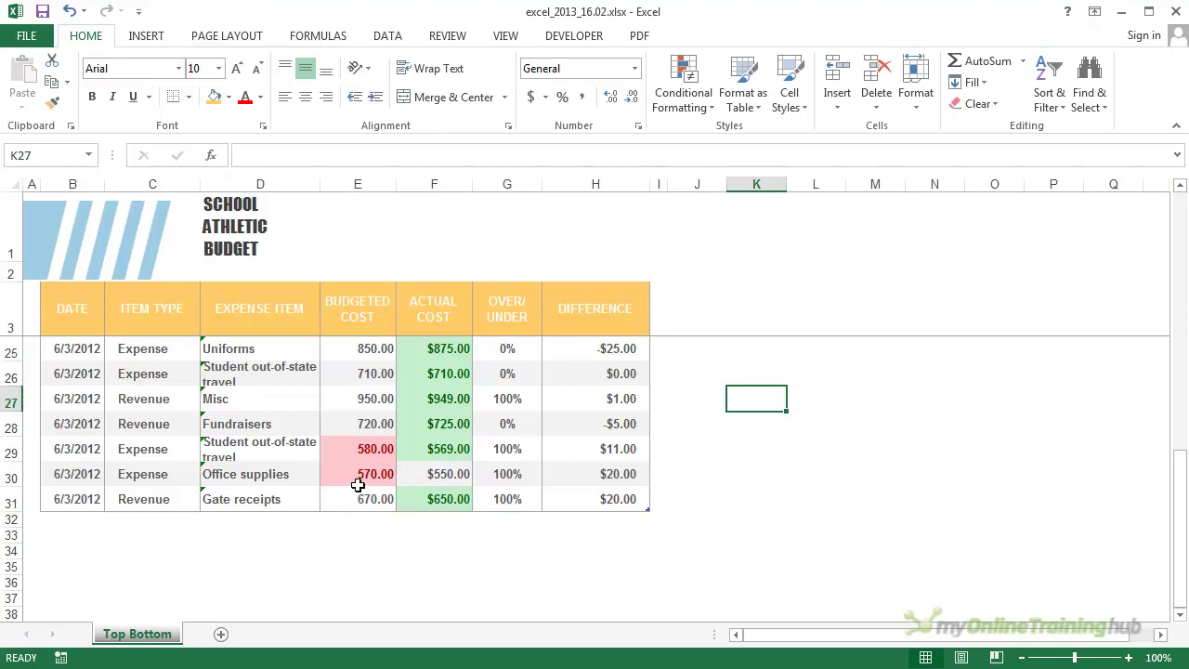
{"action": "scroll", "coordinate": [478, 455], "scroll_direction": "up", "scroll_amount": 3}
{"action": "scroll", "coordinate": [479, 456], "scroll_direction": "up", "scroll_amount": 4}
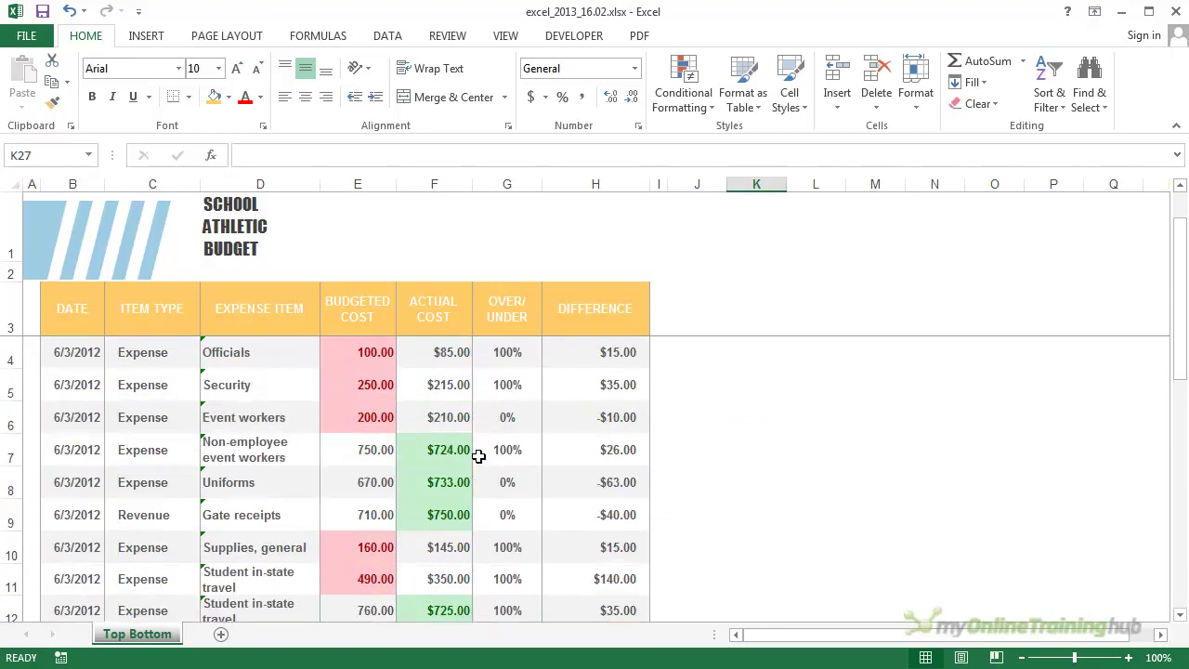
{"action": "scroll", "coordinate": [699, 449], "scroll_direction": "down", "scroll_amount": 3}
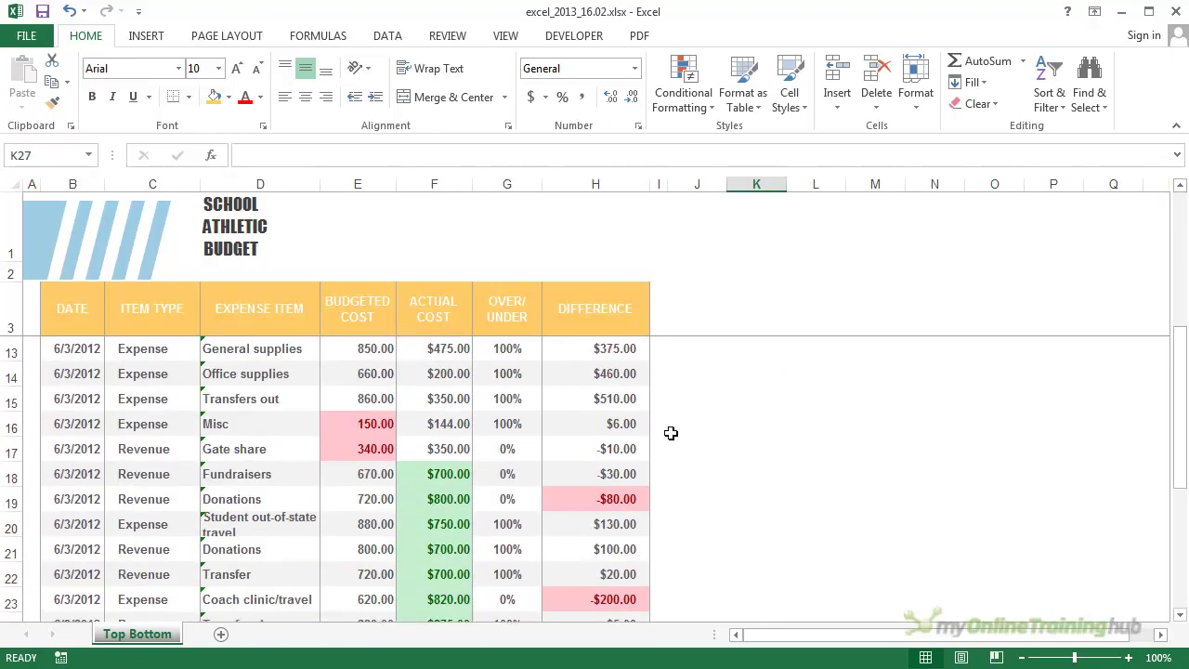
{"action": "left_click", "coordinate": [707, 111]}
{"action": "mouse_move", "coordinate": [764, 179]}
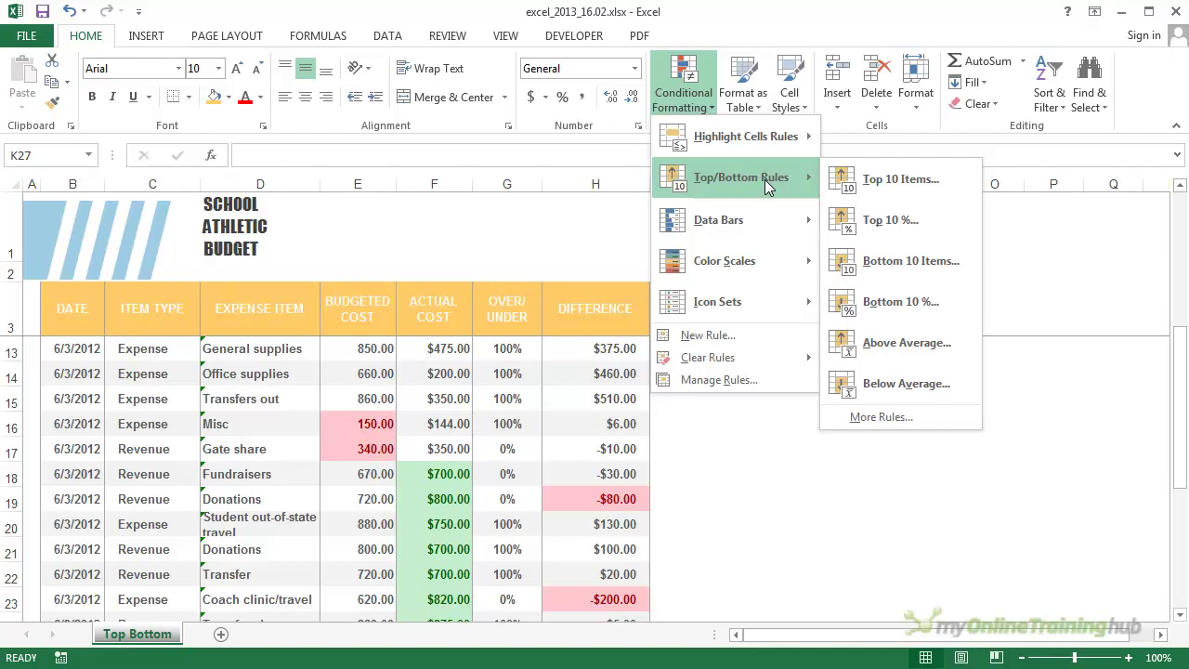
{"action": "left_click", "coordinate": [760, 535]}
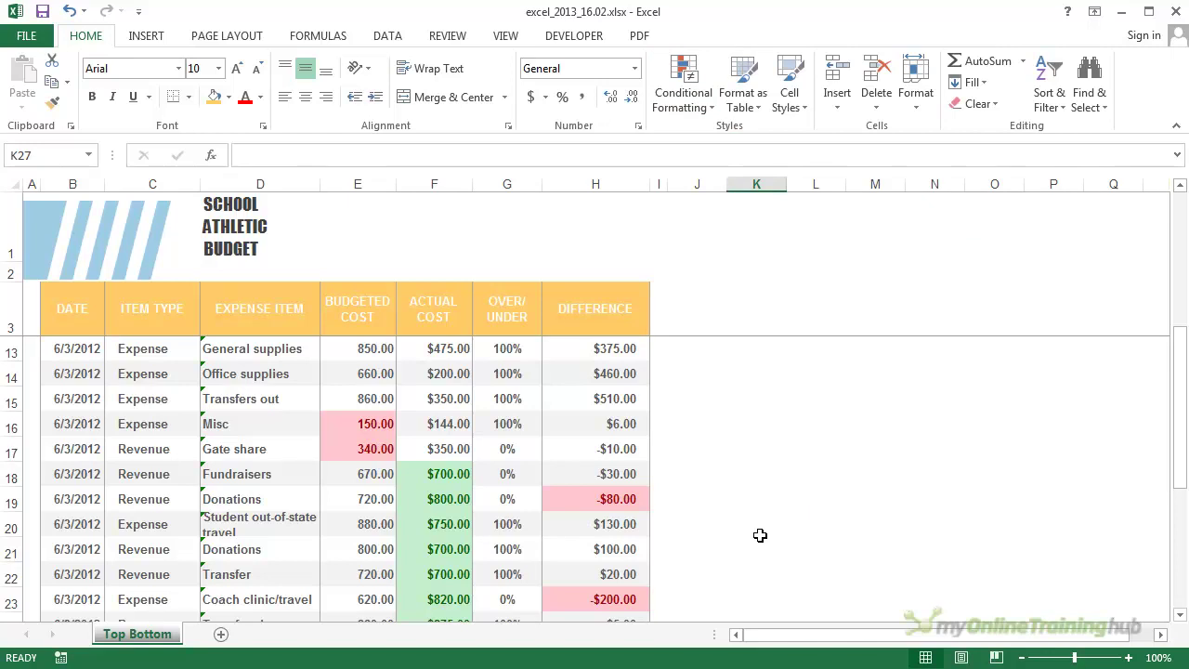